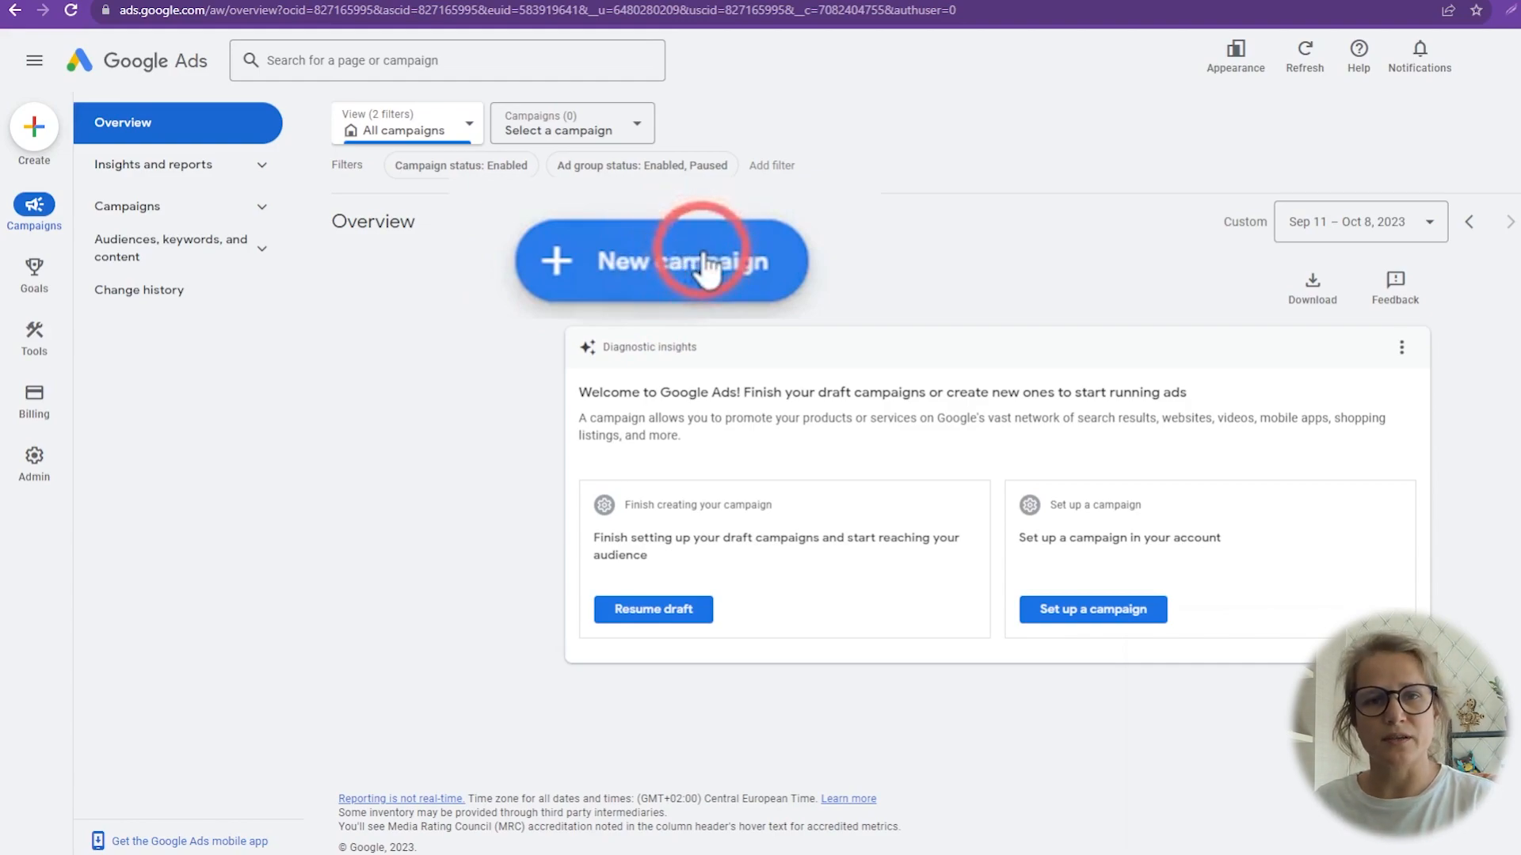
Start creating a new campaign
{"action": "left_click", "coordinate": [34, 126]}
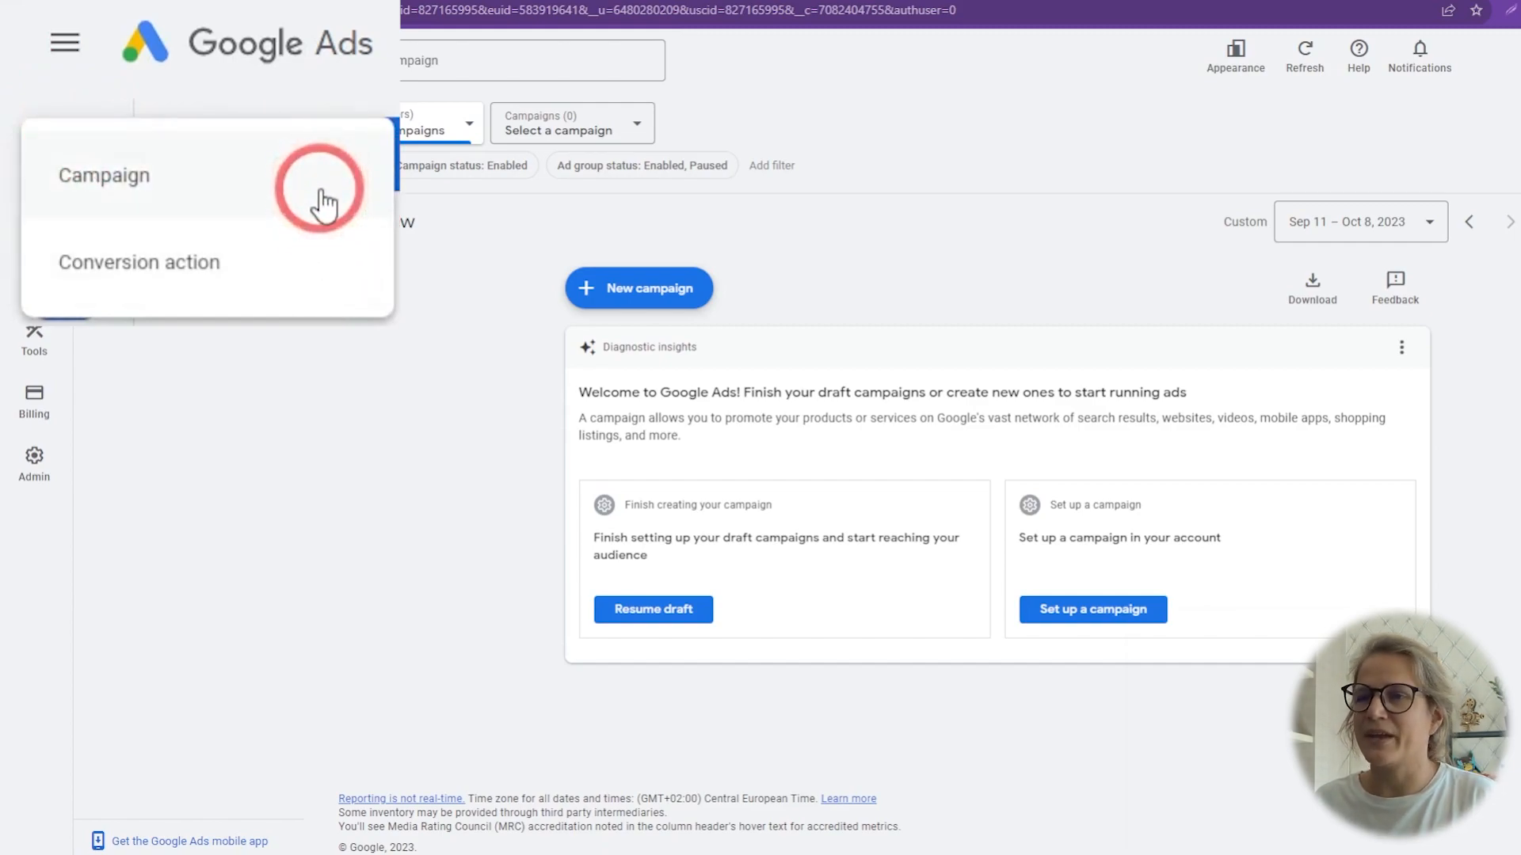
{"action": "left_click", "coordinate": [115, 147]}
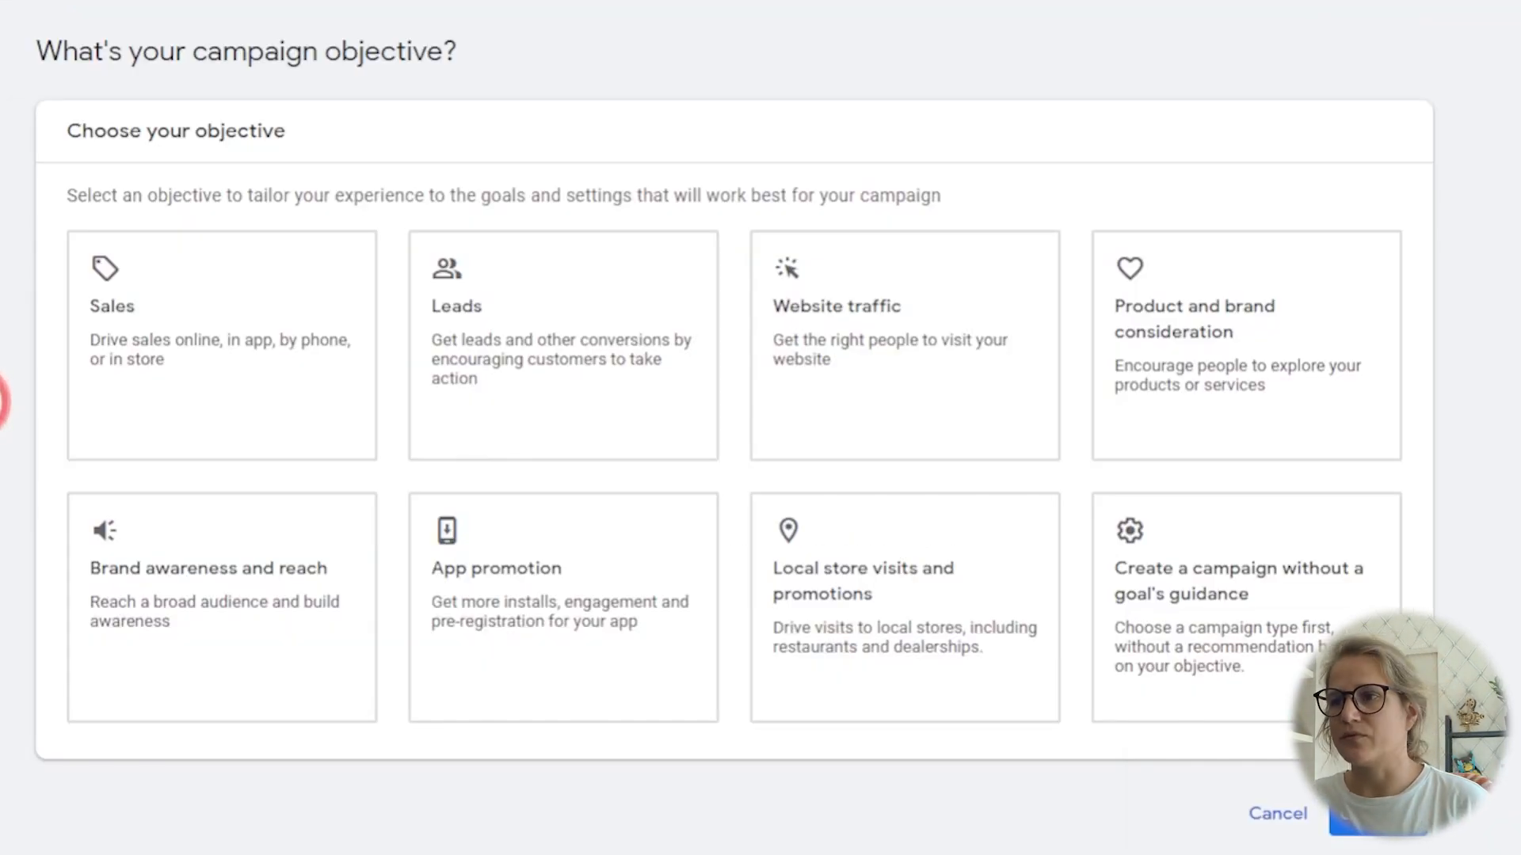
Try the Sales objective with the Demand Gen campaign type
{"action": "left_click", "coordinate": [652, 655]}
{"action": "left_click", "coordinate": [221, 407]}
{"action": "left_click", "coordinate": [526, 282]}
{"action": "left_click", "coordinate": [287, 353]}
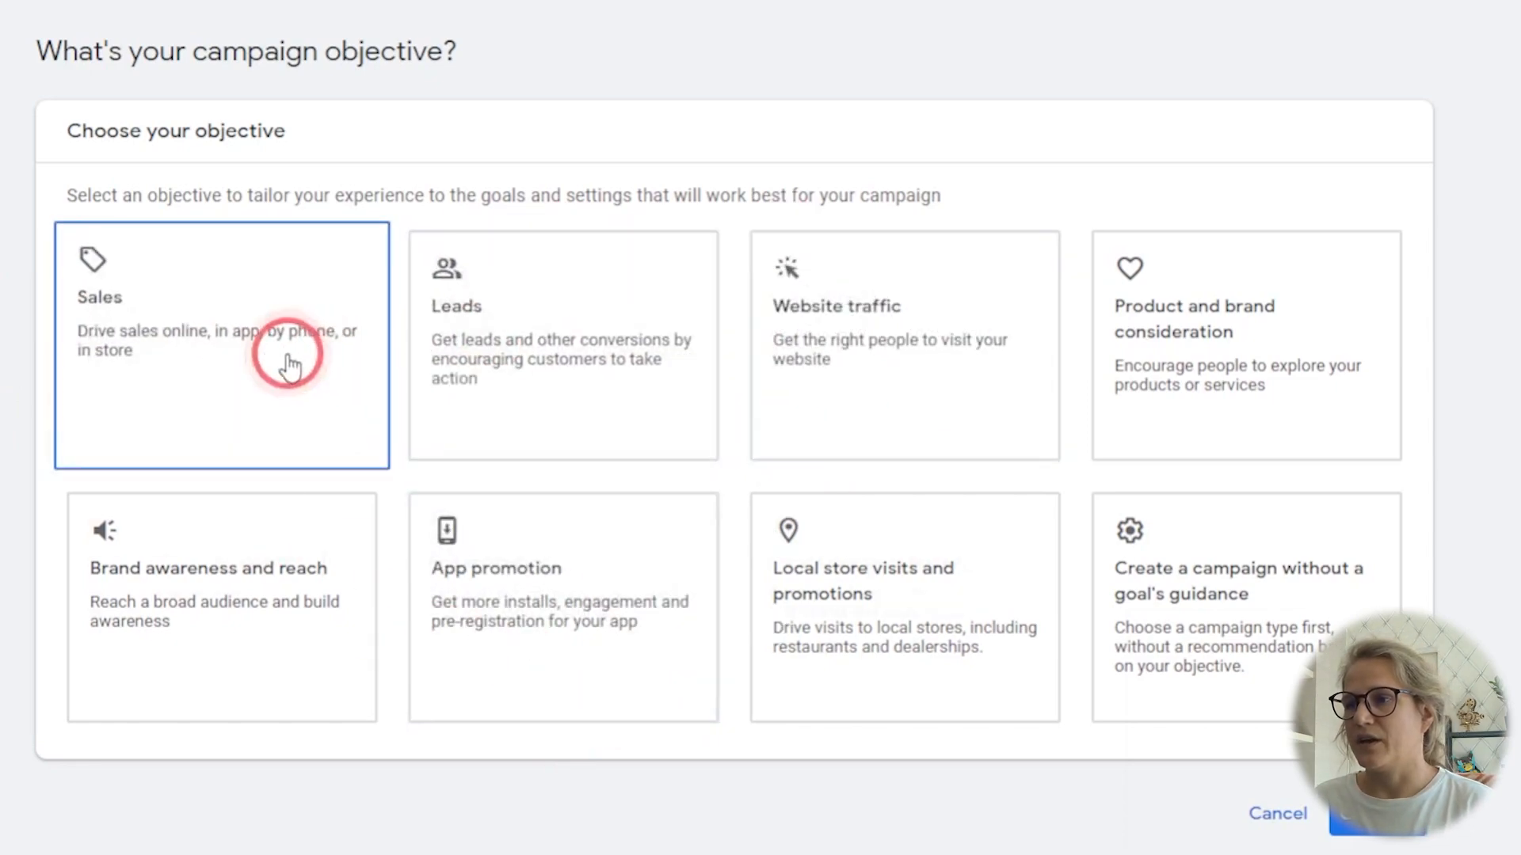
{"action": "left_click", "coordinate": [501, 717]}
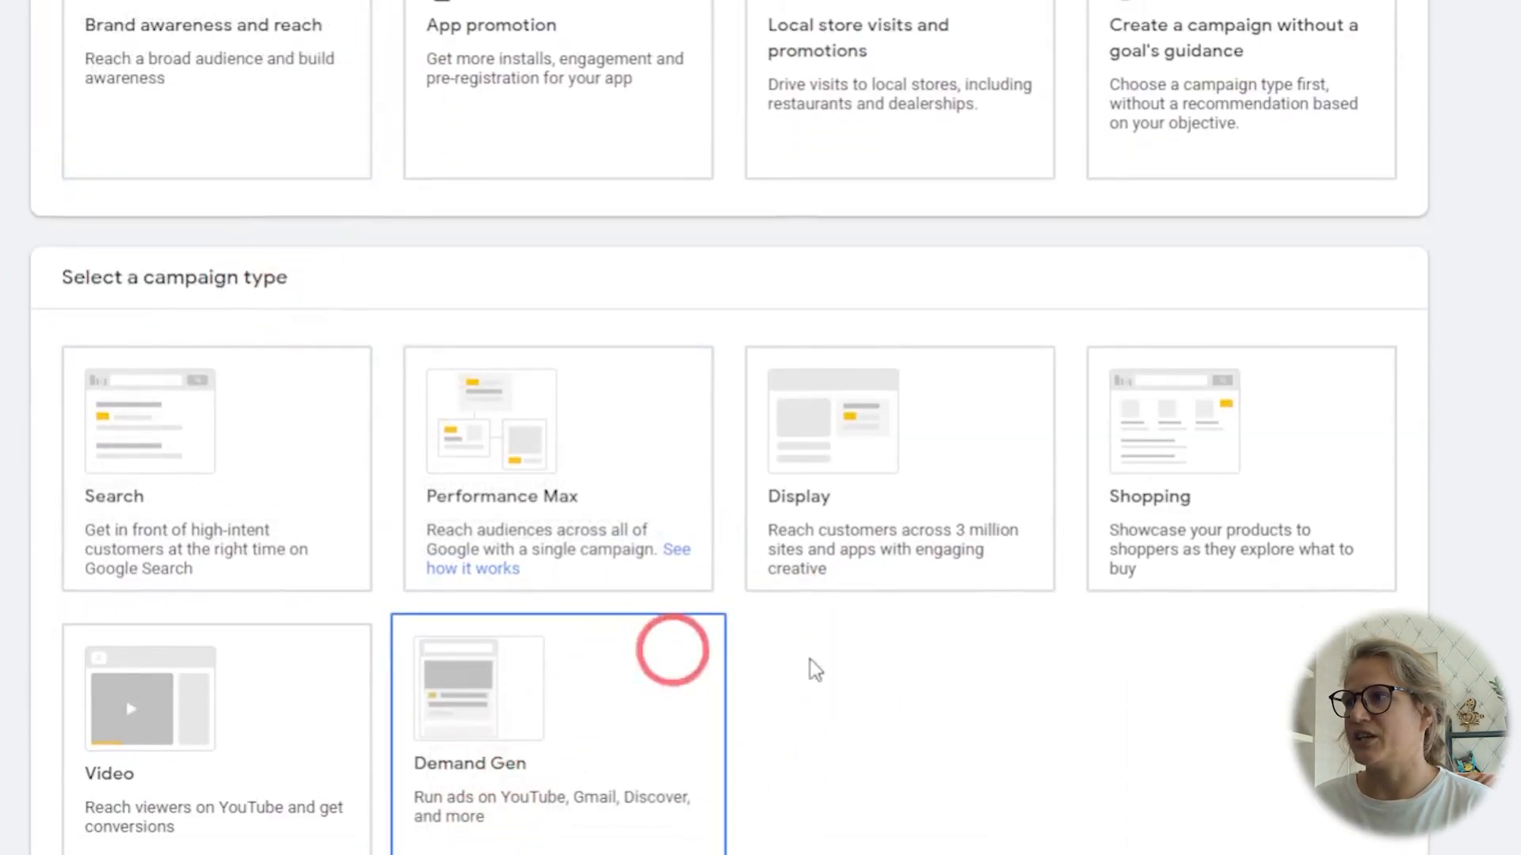
Choose the Product and brand consideration objective with the Demand Gen campaign type and continue the setup
{"action": "scroll", "coordinate": [1030, 554], "scroll_direction": "up", "scroll_amount": 5}
{"action": "left_click", "coordinate": [1228, 196]}
{"action": "scroll", "coordinate": [1229, 238], "scroll_direction": "down", "scroll_amount": 1}
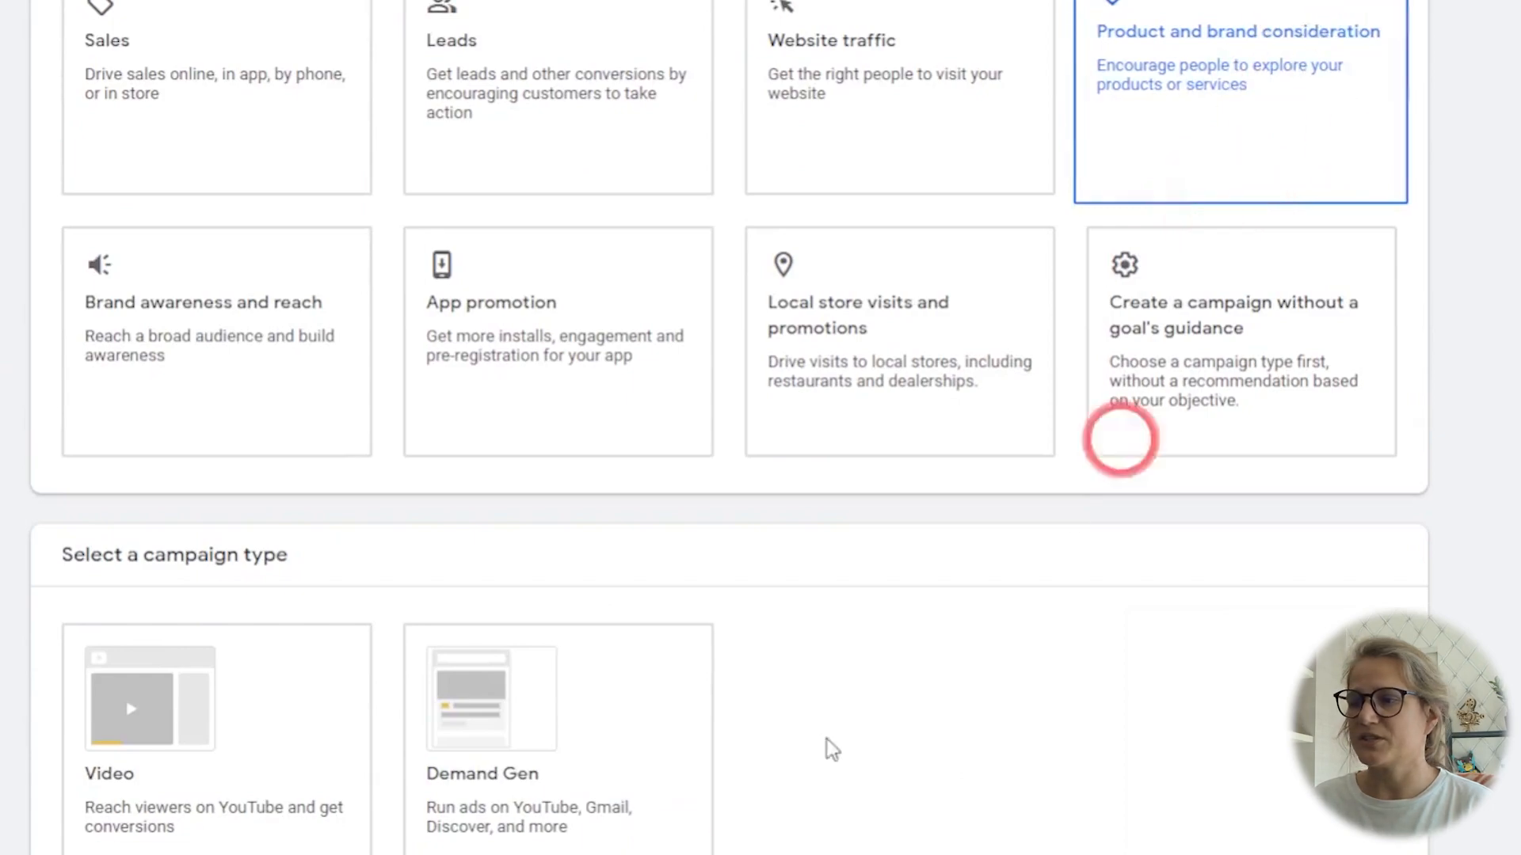
{"action": "left_click", "coordinate": [554, 804]}
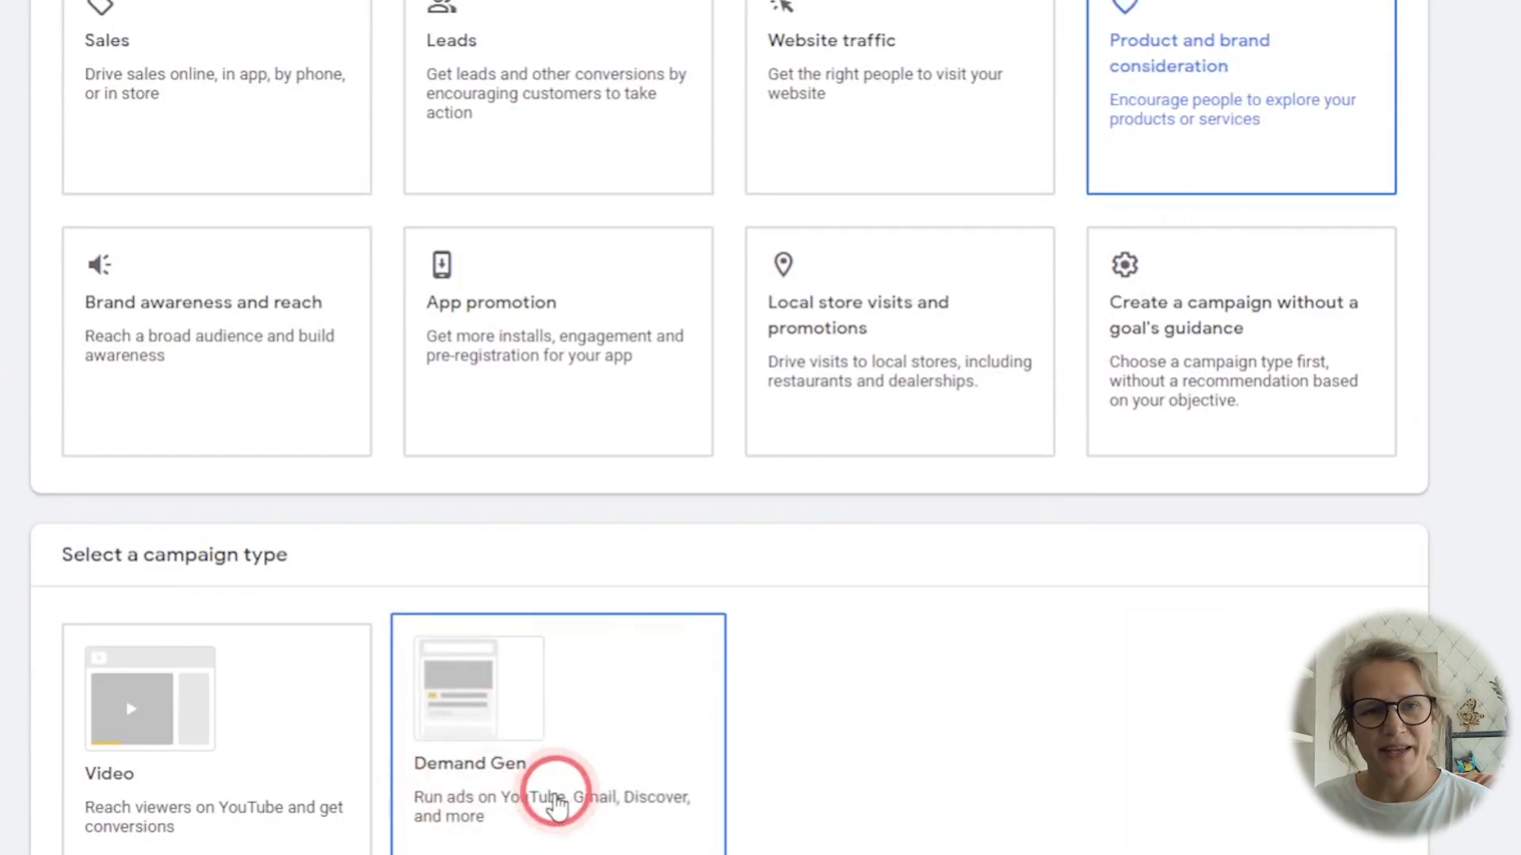
{"action": "left_click", "coordinate": [804, 759]}
{"action": "left_click", "coordinate": [1274, 265]}
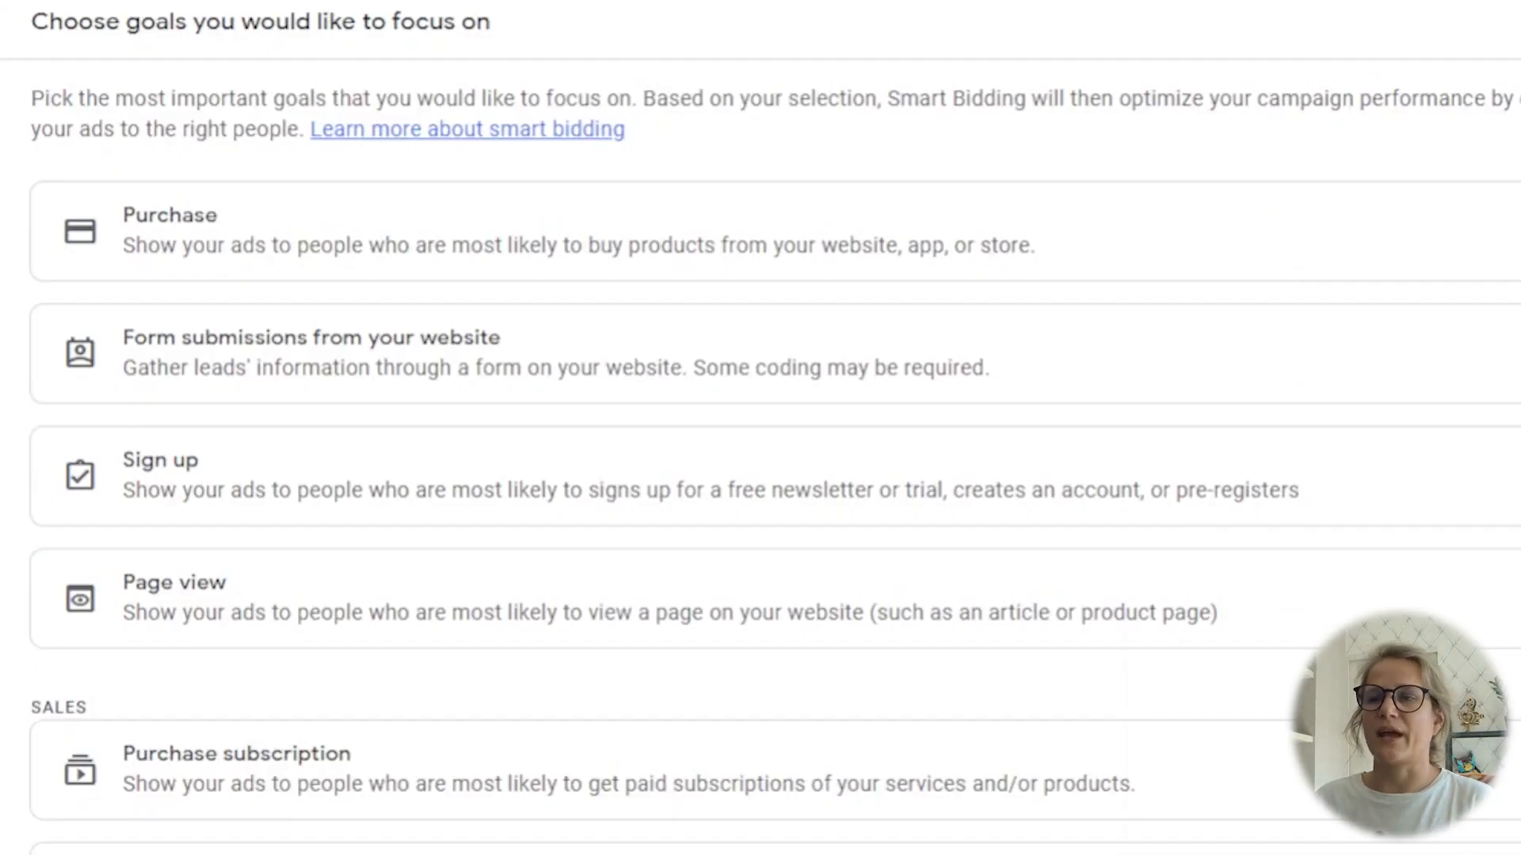
Choose Form submissions from your website as the goal to focus on and read its setup notice
{"action": "left_click", "coordinate": [384, 373]}
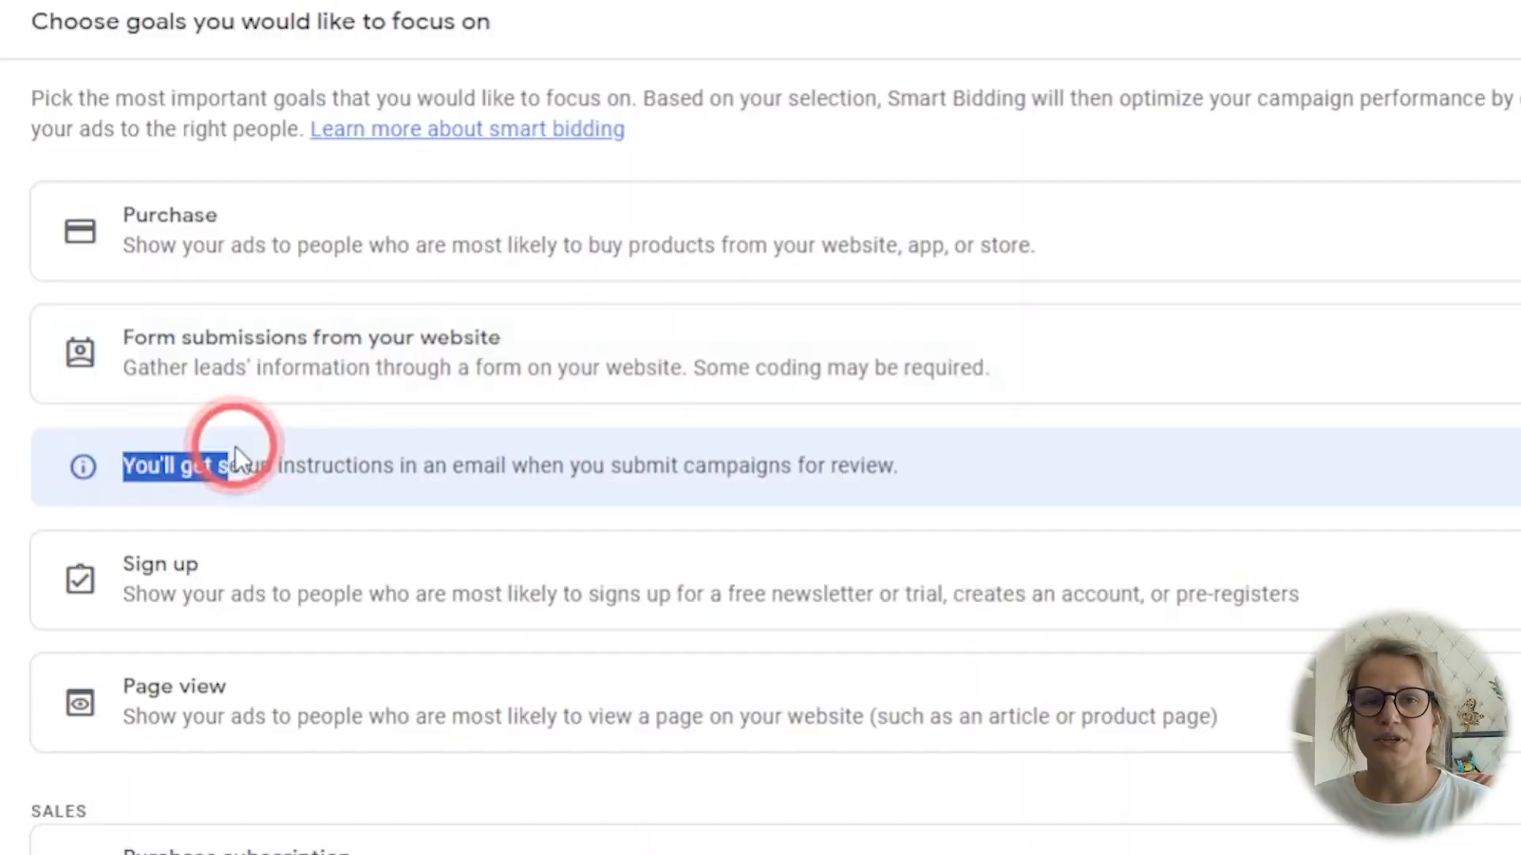
{"action": "left_click_drag", "start_coordinate": [232, 461], "coordinate": [930, 488]}
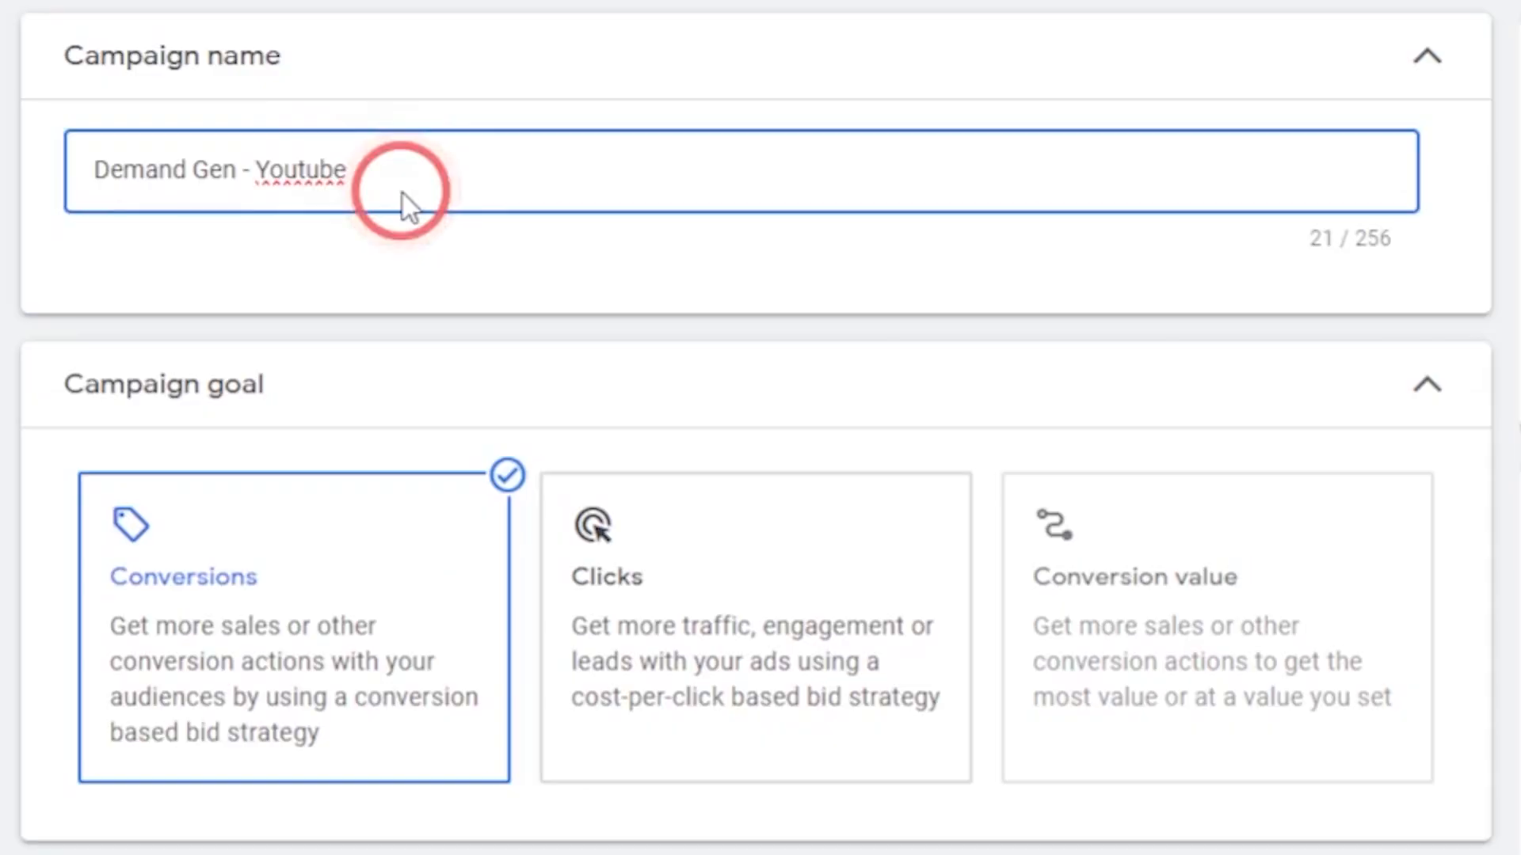
Complete the campaign name as "Demand Gen - Youtube tutorial"
{"action": "type", "text": "tuto"}
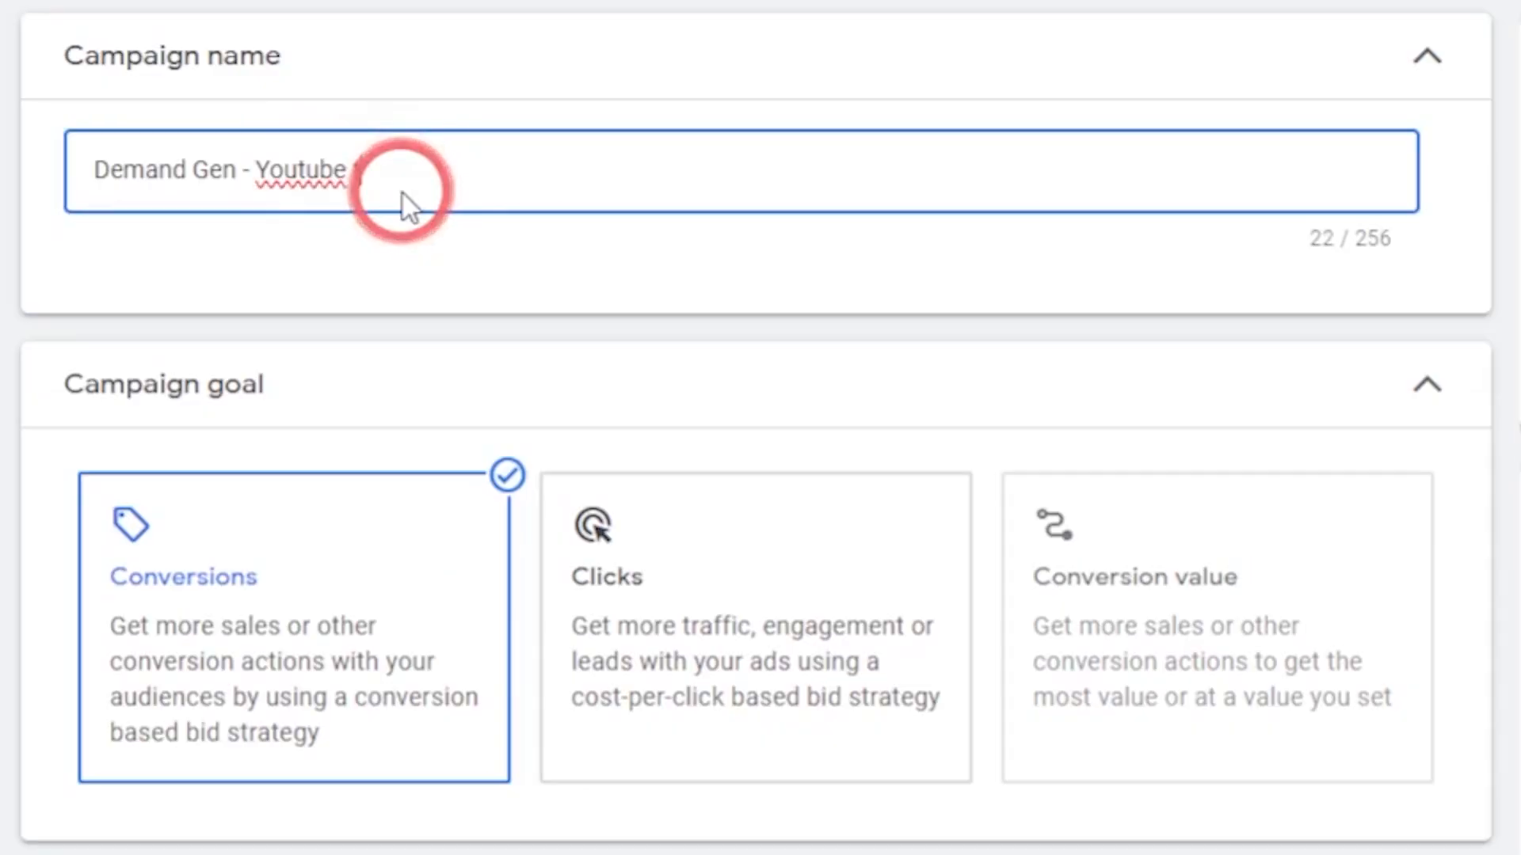
{"action": "type", "text": "rial"}
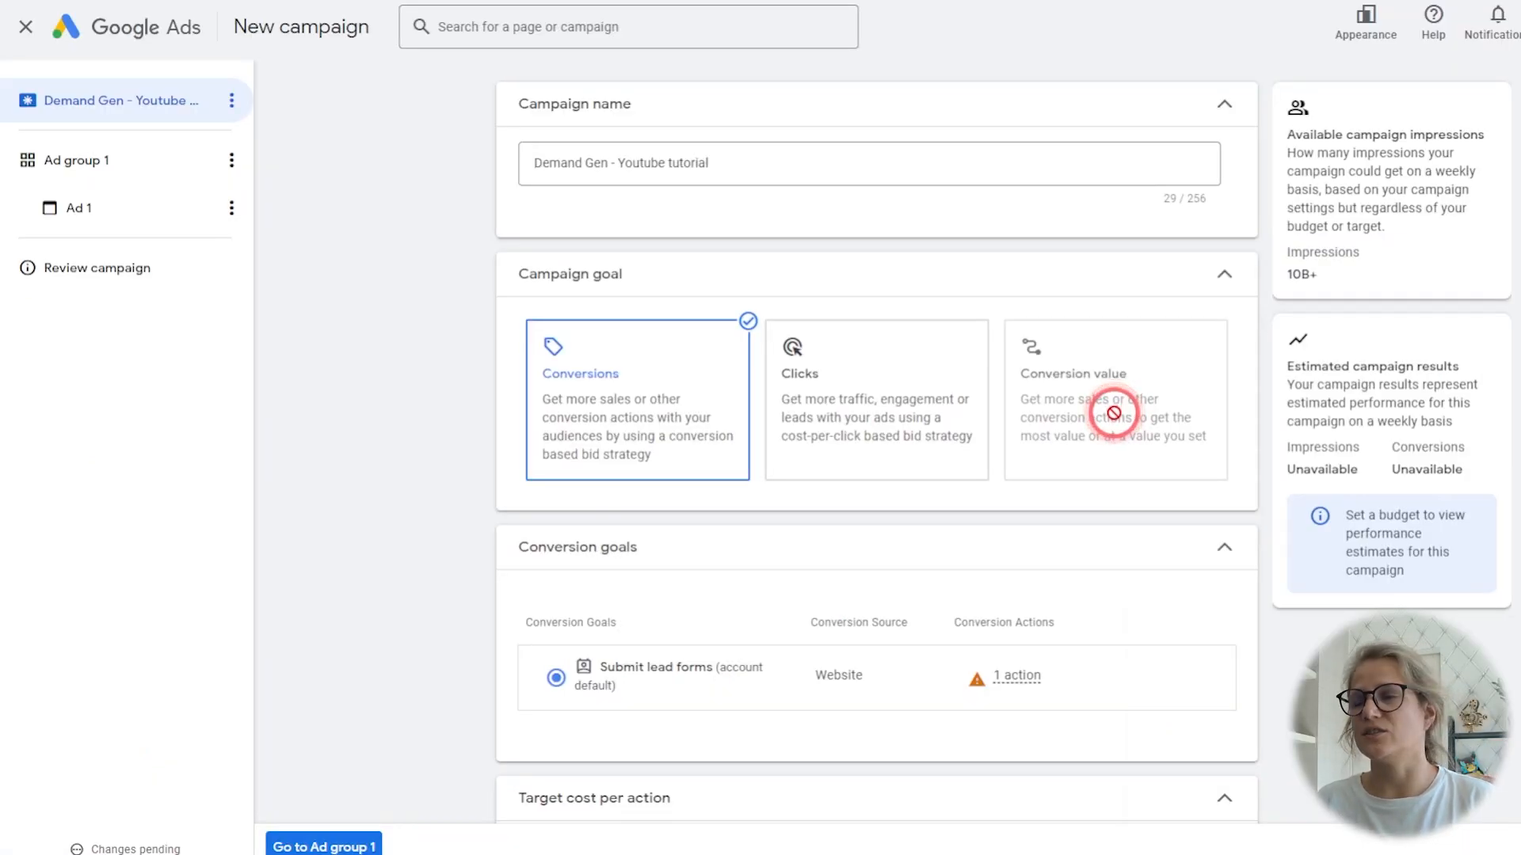
Try Clicks as the campaign goal, checking the settings it offers, and return to Conversions
{"action": "scroll", "coordinate": [476, 523], "scroll_direction": "down", "scroll_amount": 2}
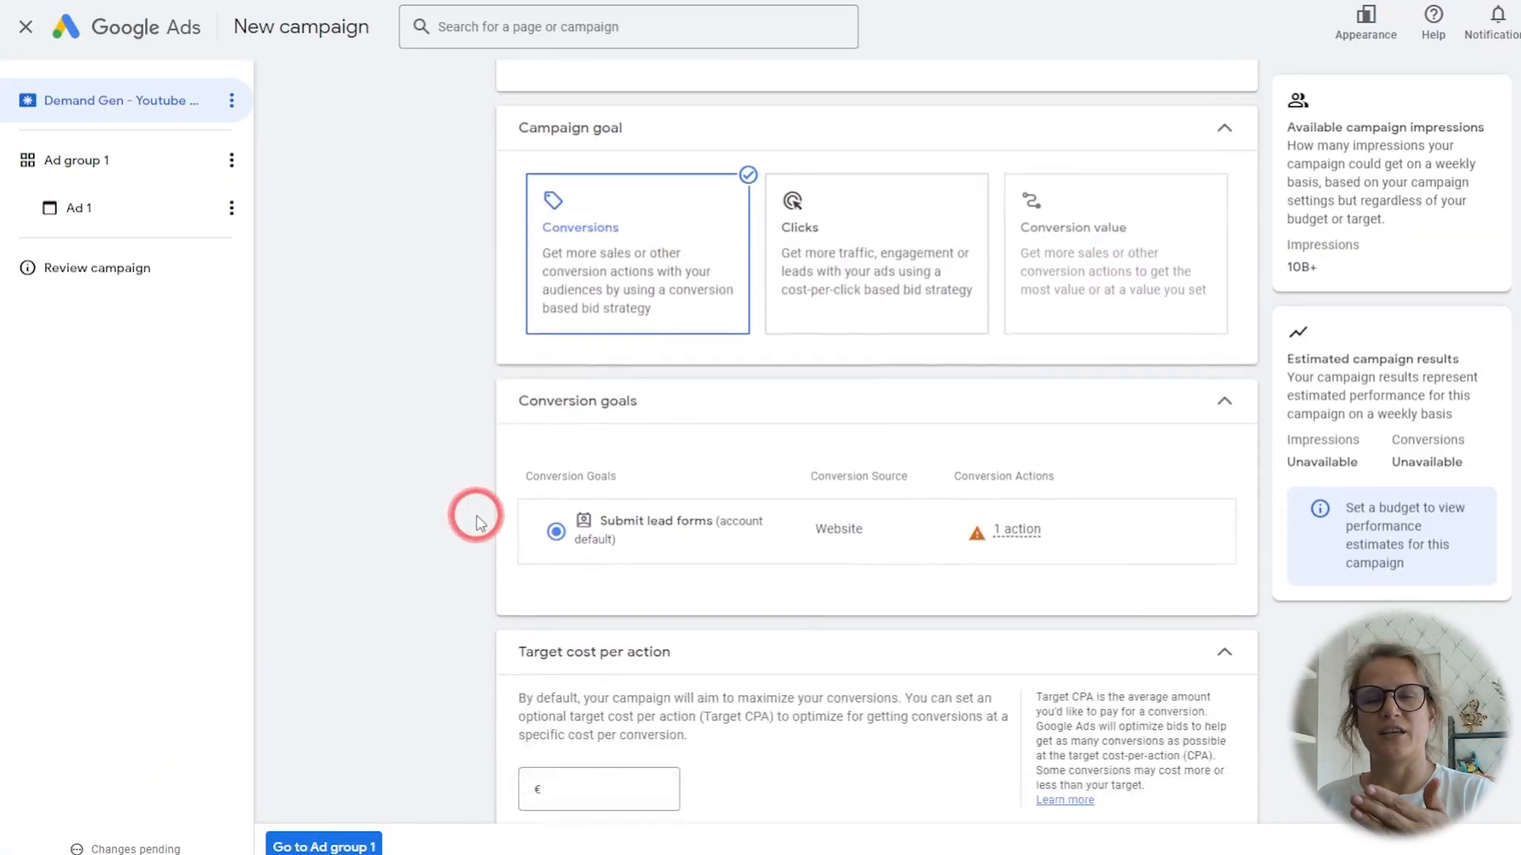
{"action": "left_click", "coordinate": [667, 492]}
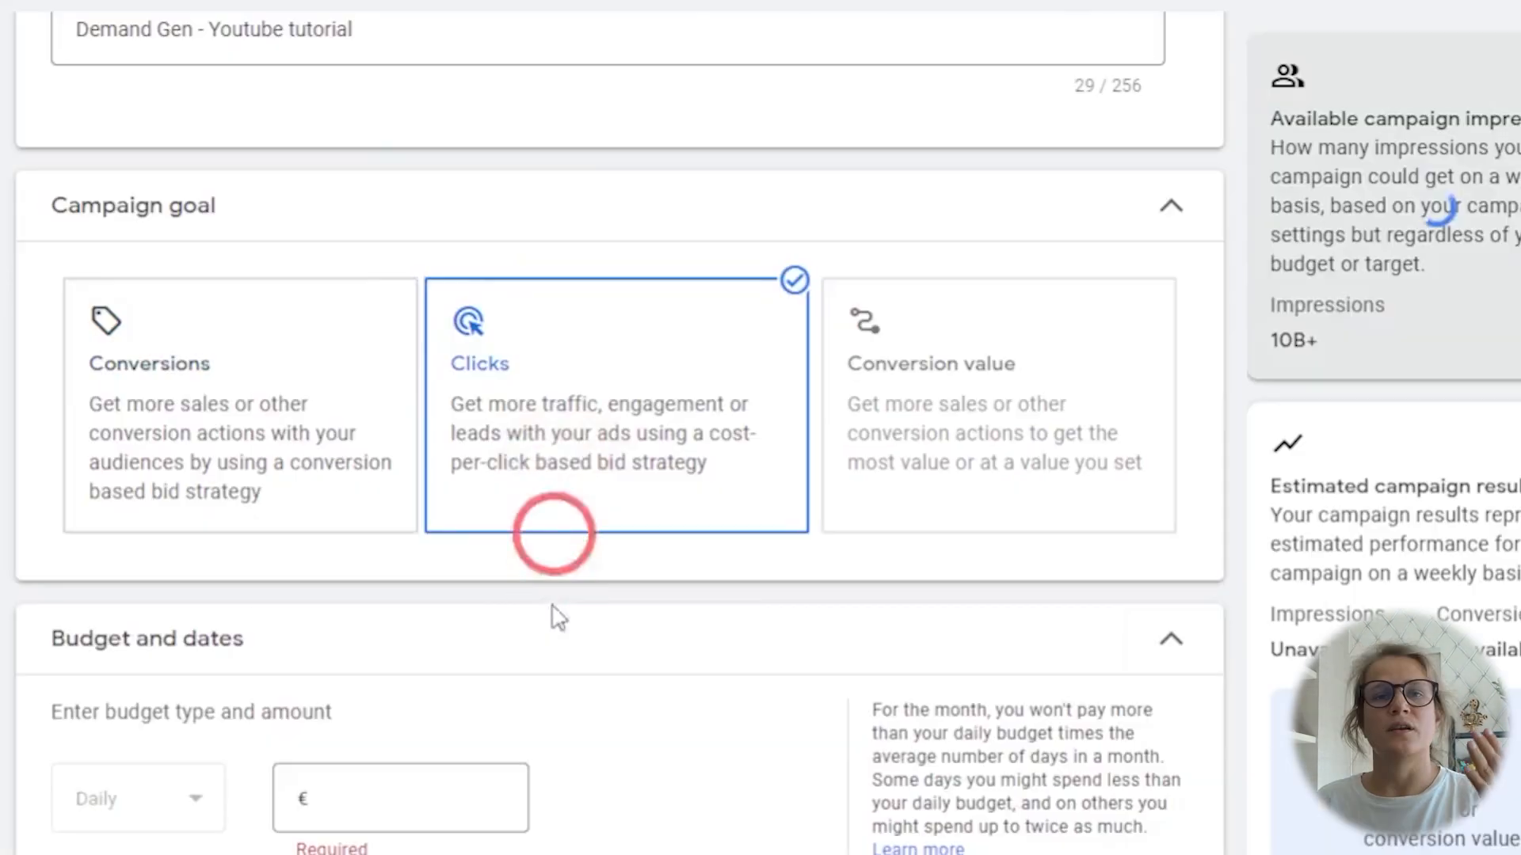
{"action": "scroll", "coordinate": [675, 744], "scroll_direction": "down", "scroll_amount": 1}
{"action": "scroll", "coordinate": [676, 745], "scroll_direction": "down", "scroll_amount": 2}
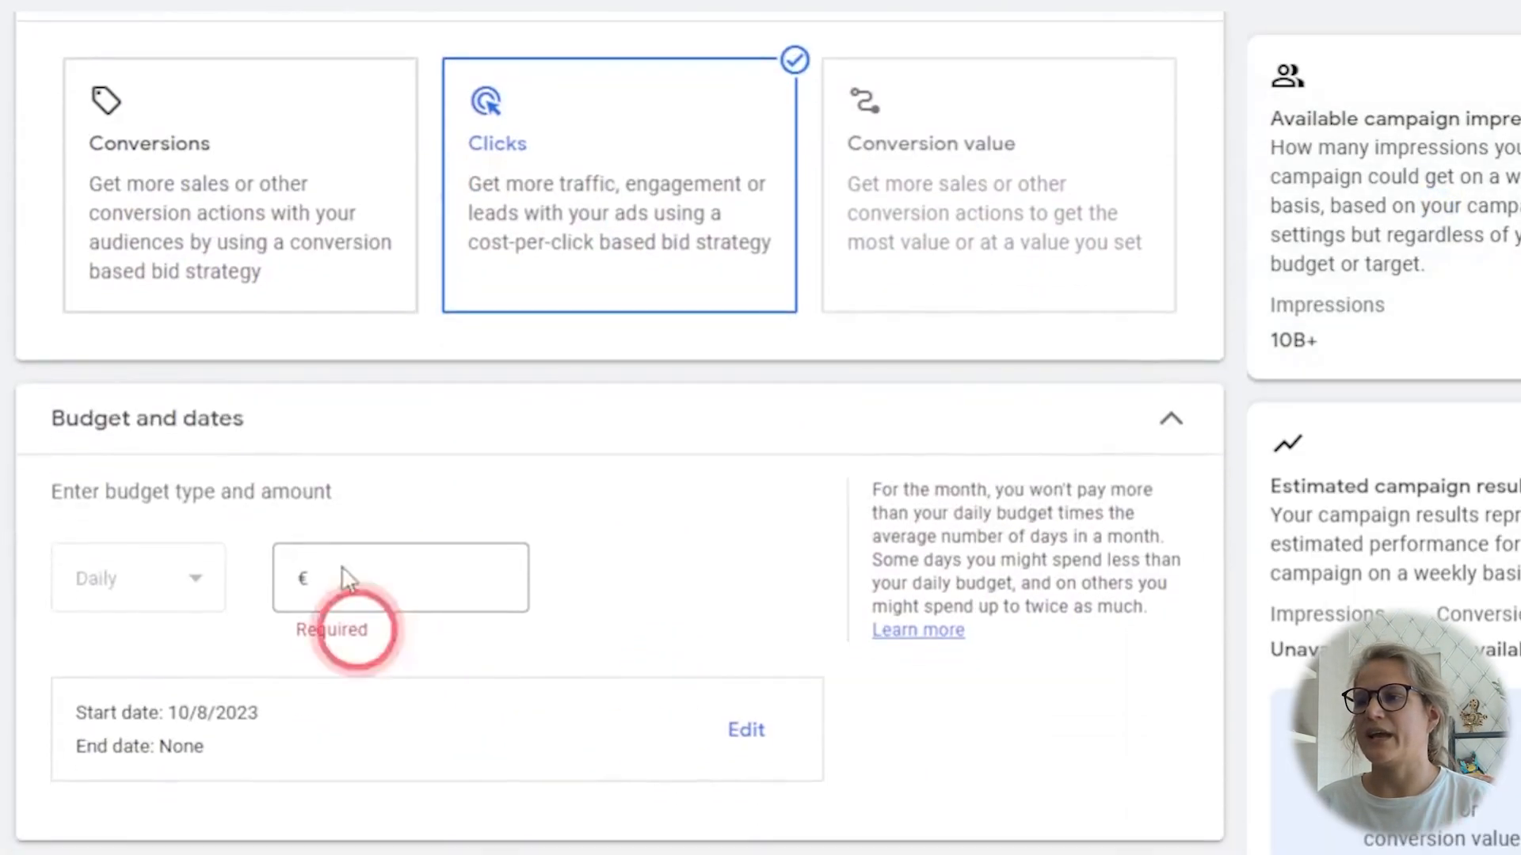
{"action": "left_click", "coordinate": [127, 134]}
{"action": "left_click", "coordinate": [270, 195]}
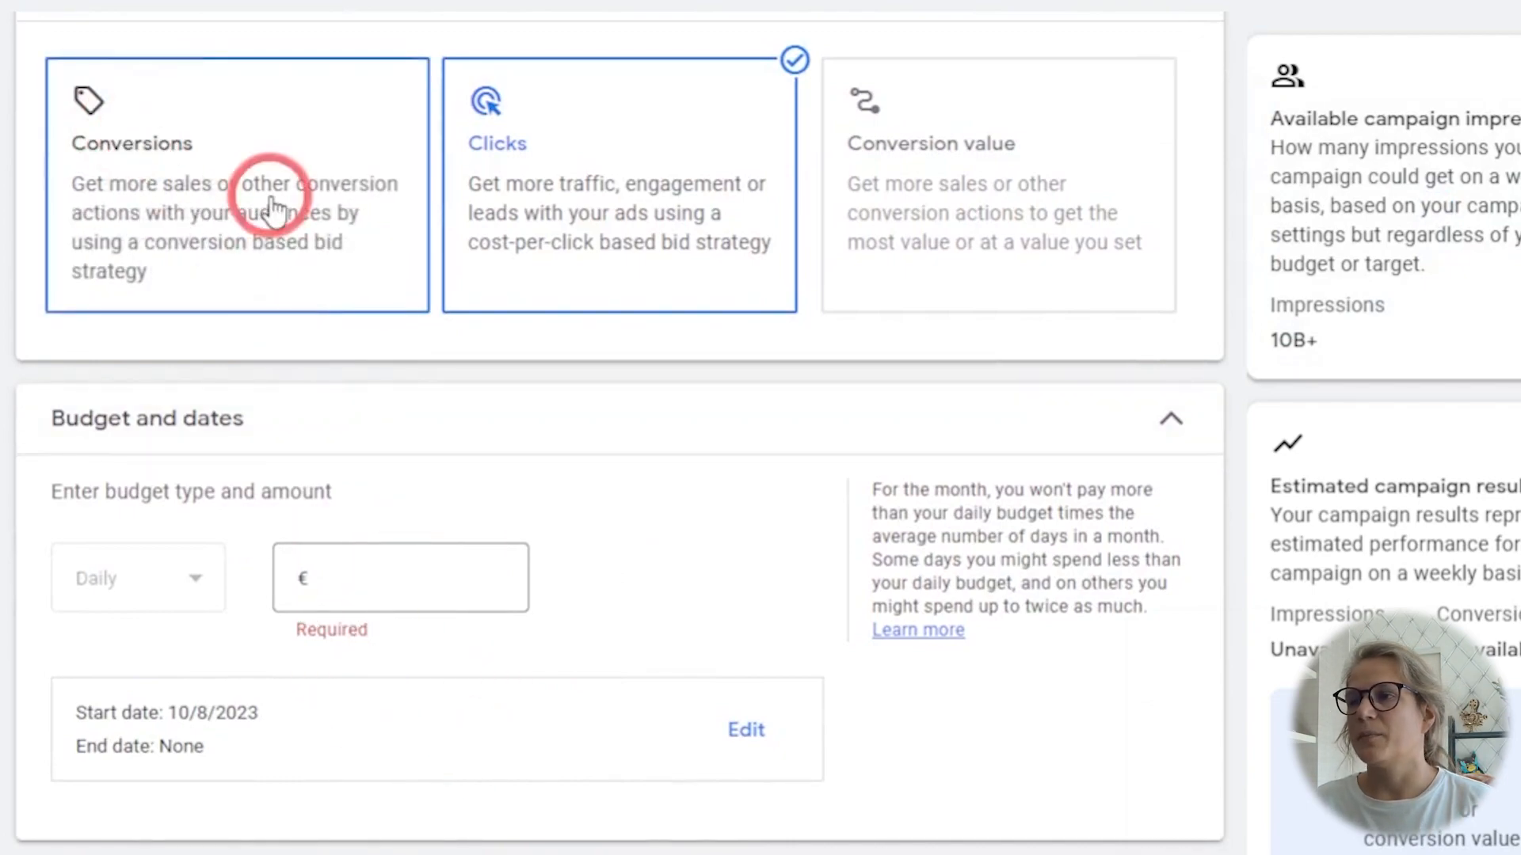
Read the Target cost per action explanation about the optional target and maximizing conversions
{"action": "scroll", "coordinate": [619, 436], "scroll_direction": "down", "scroll_amount": 1}
{"action": "scroll", "coordinate": [619, 435], "scroll_direction": "down", "scroll_amount": 5}
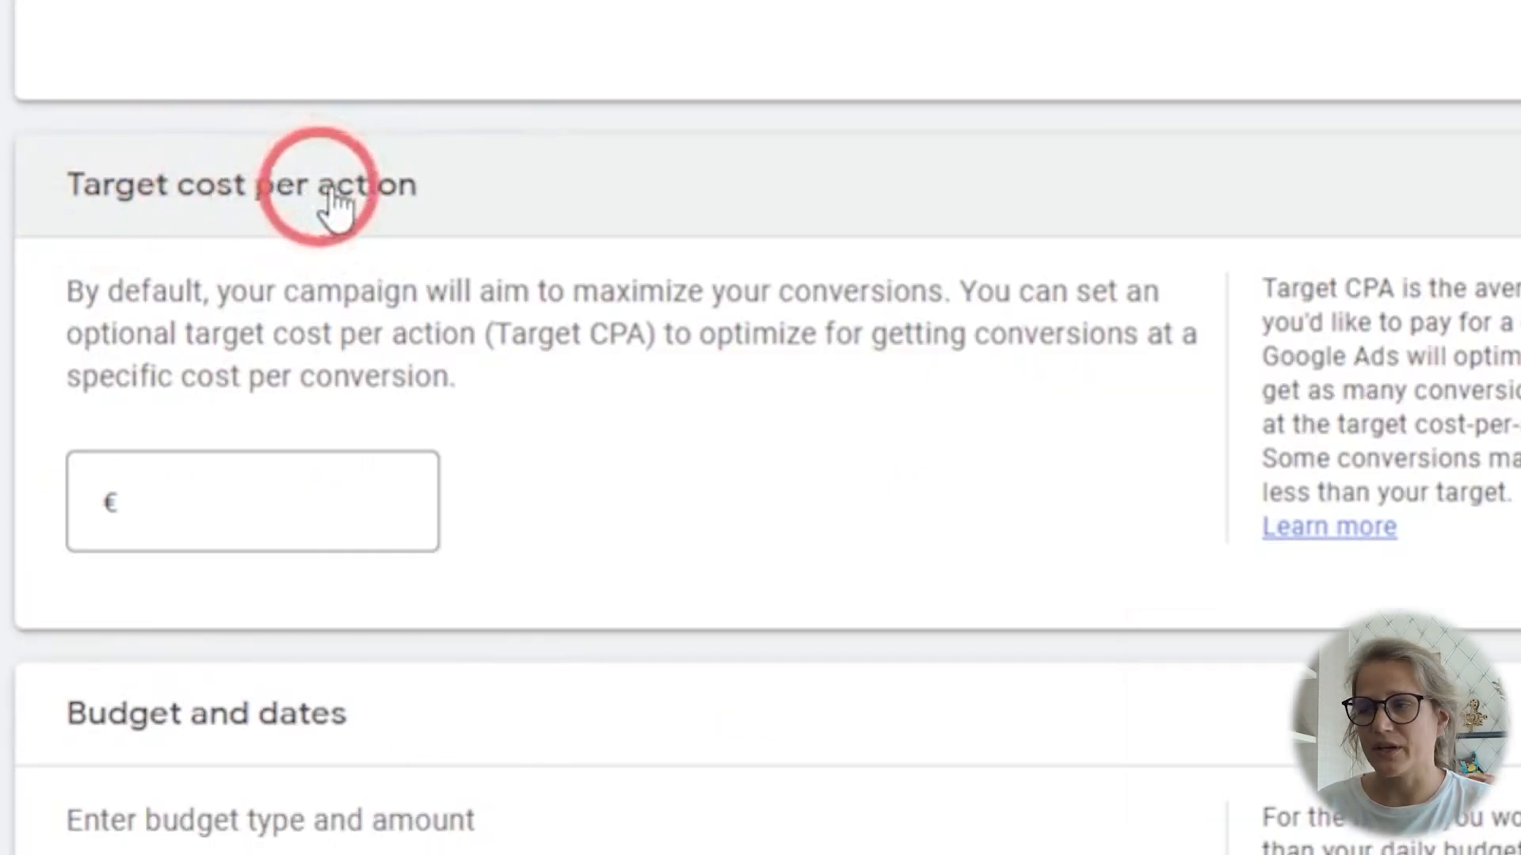
{"action": "left_click_drag", "start_coordinate": [70, 334], "coordinate": [475, 336]}
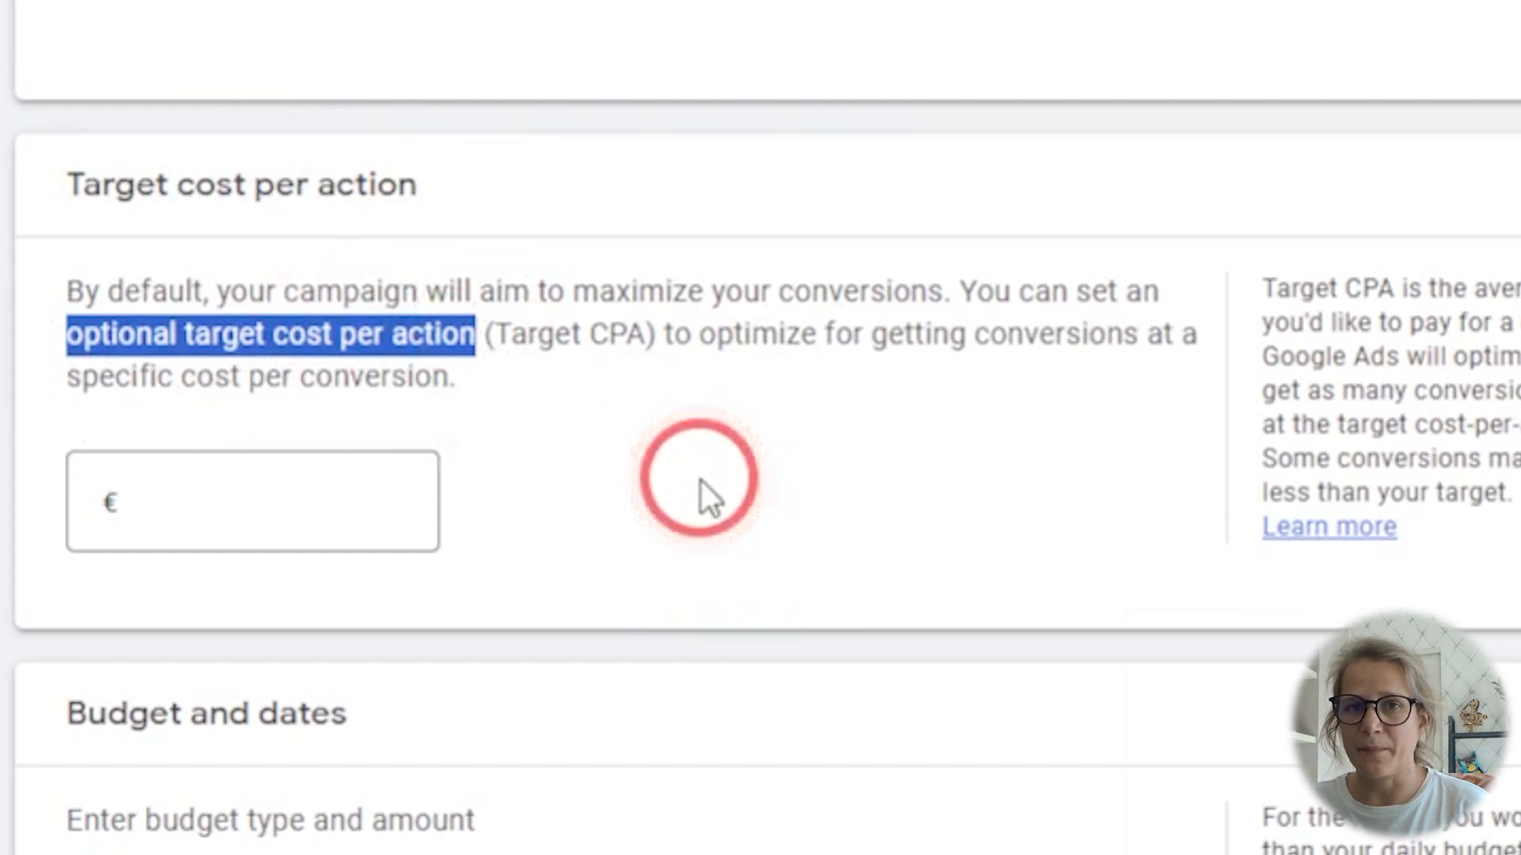
{"action": "left_click_drag", "start_coordinate": [571, 291], "coordinate": [943, 305]}
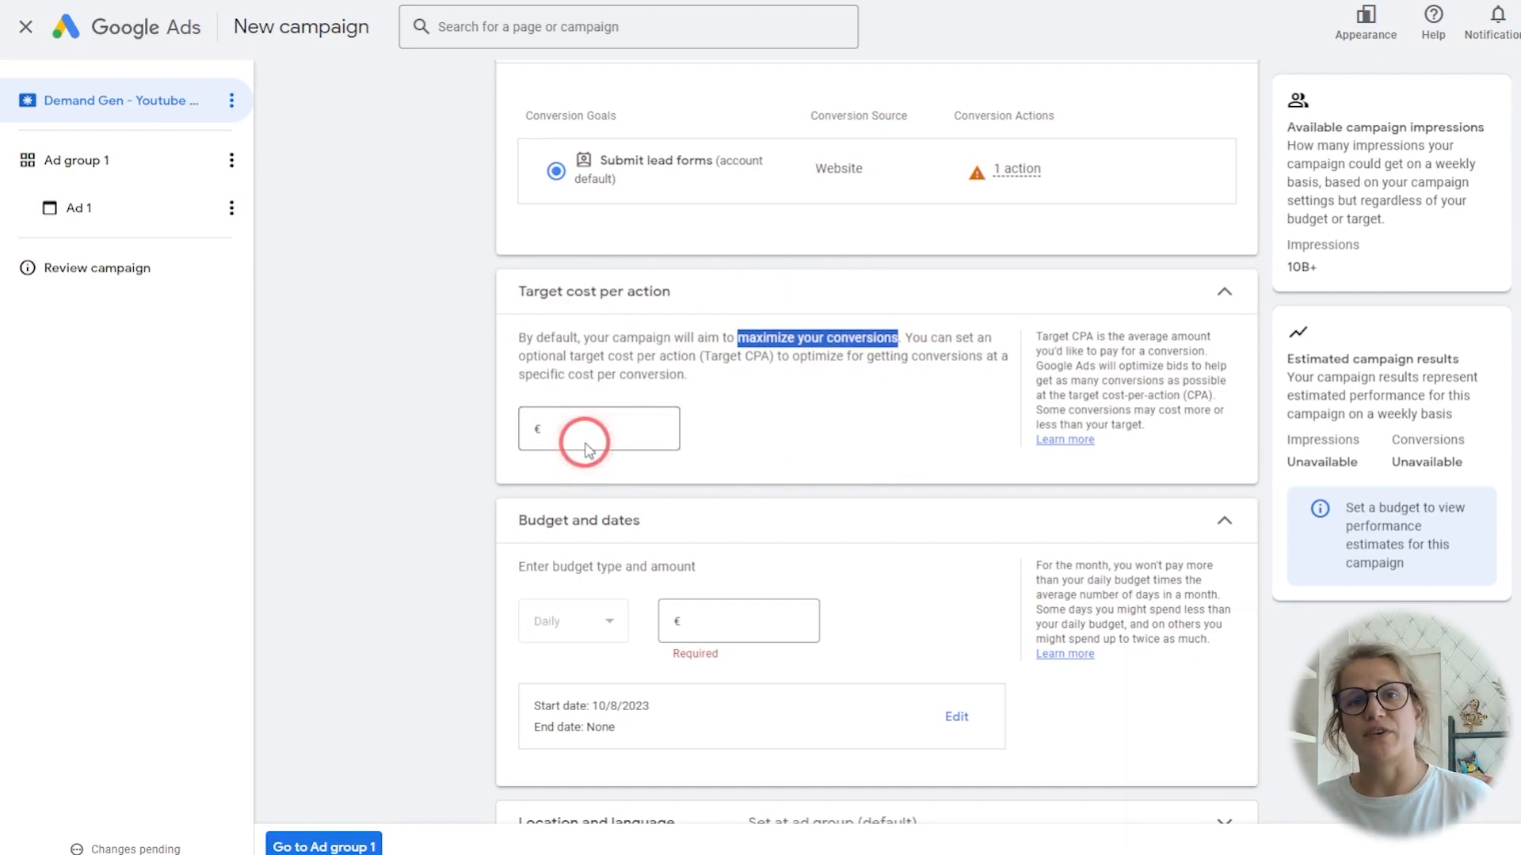
Set the campaign's daily budget to €100.00
{"action": "scroll", "coordinate": [448, 546], "scroll_direction": "down", "scroll_amount": 2}
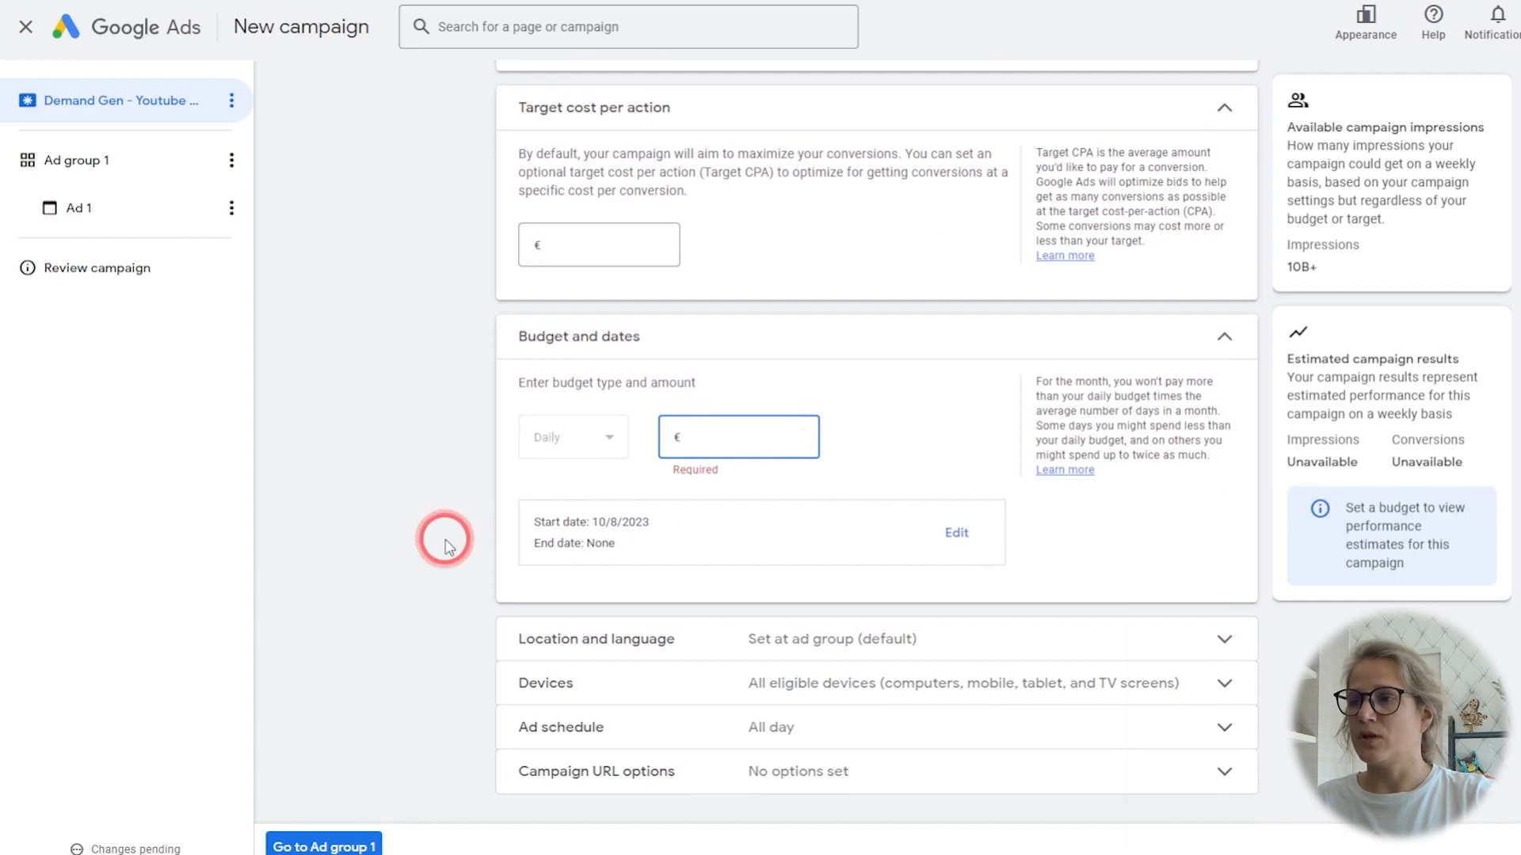
{"action": "type", "text": "100"}
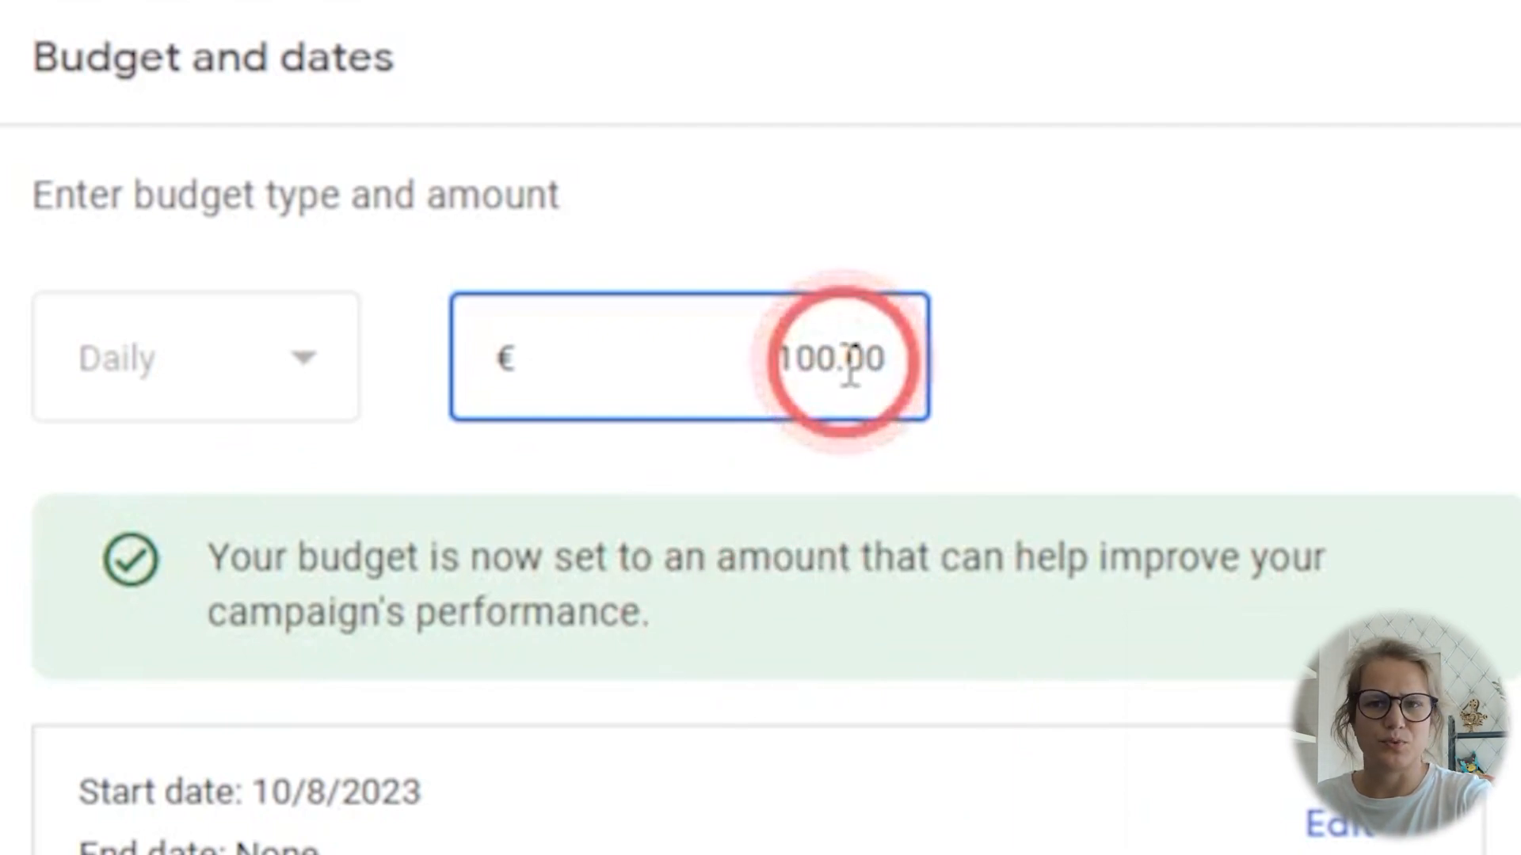
{"action": "key", "text": "BackSpace"}
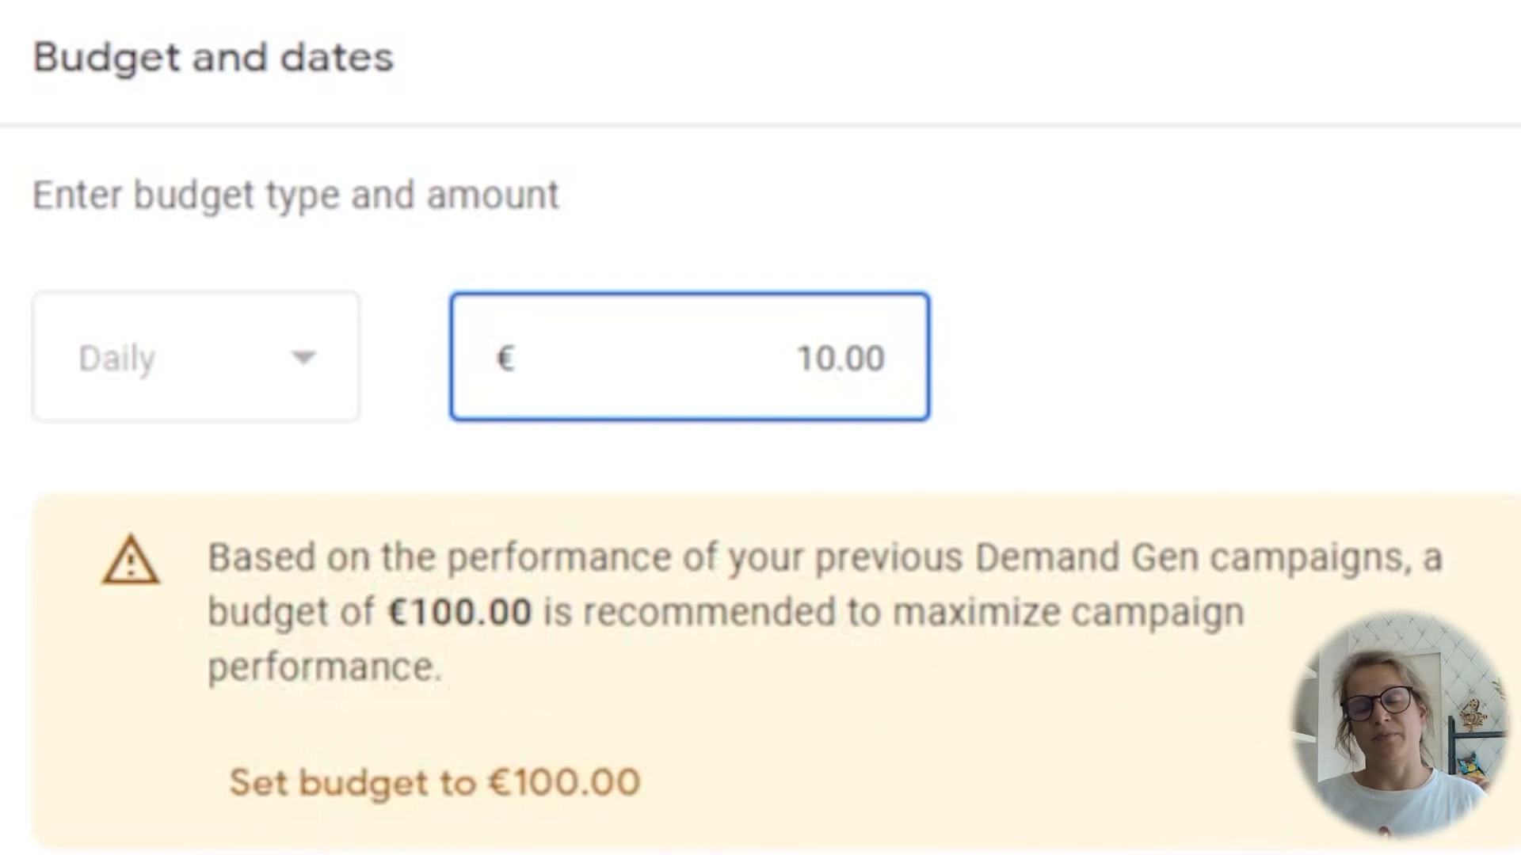
{"action": "type", "text": "0"}
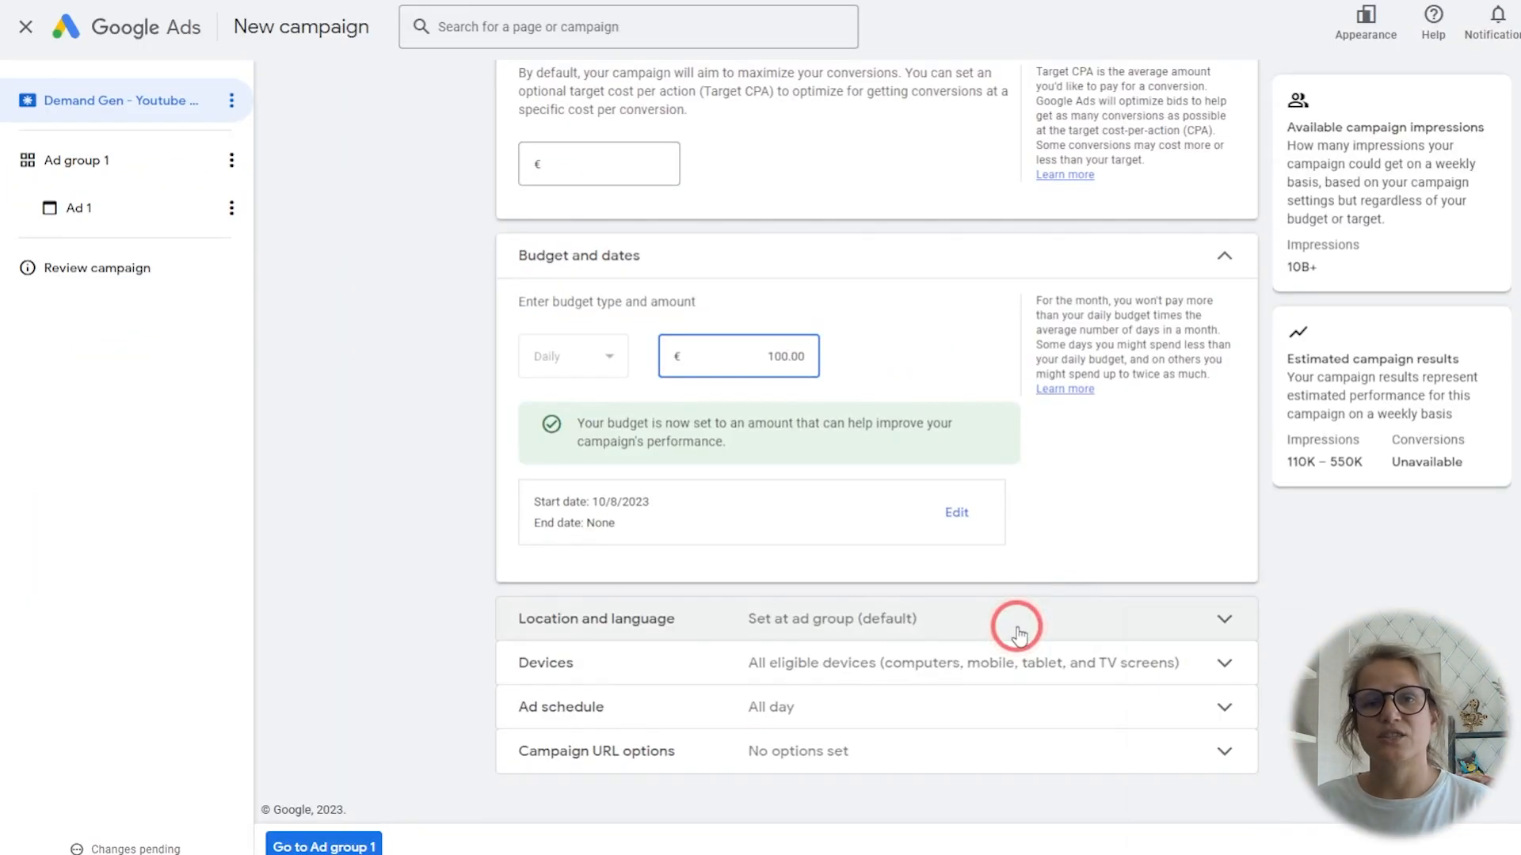
Check the campaign's location and language settings, and set specific device targeting that excludes TV screens
{"action": "left_click", "coordinate": [1018, 629]}
{"action": "scroll", "coordinate": [1018, 634], "scroll_direction": "down", "scroll_amount": 3}
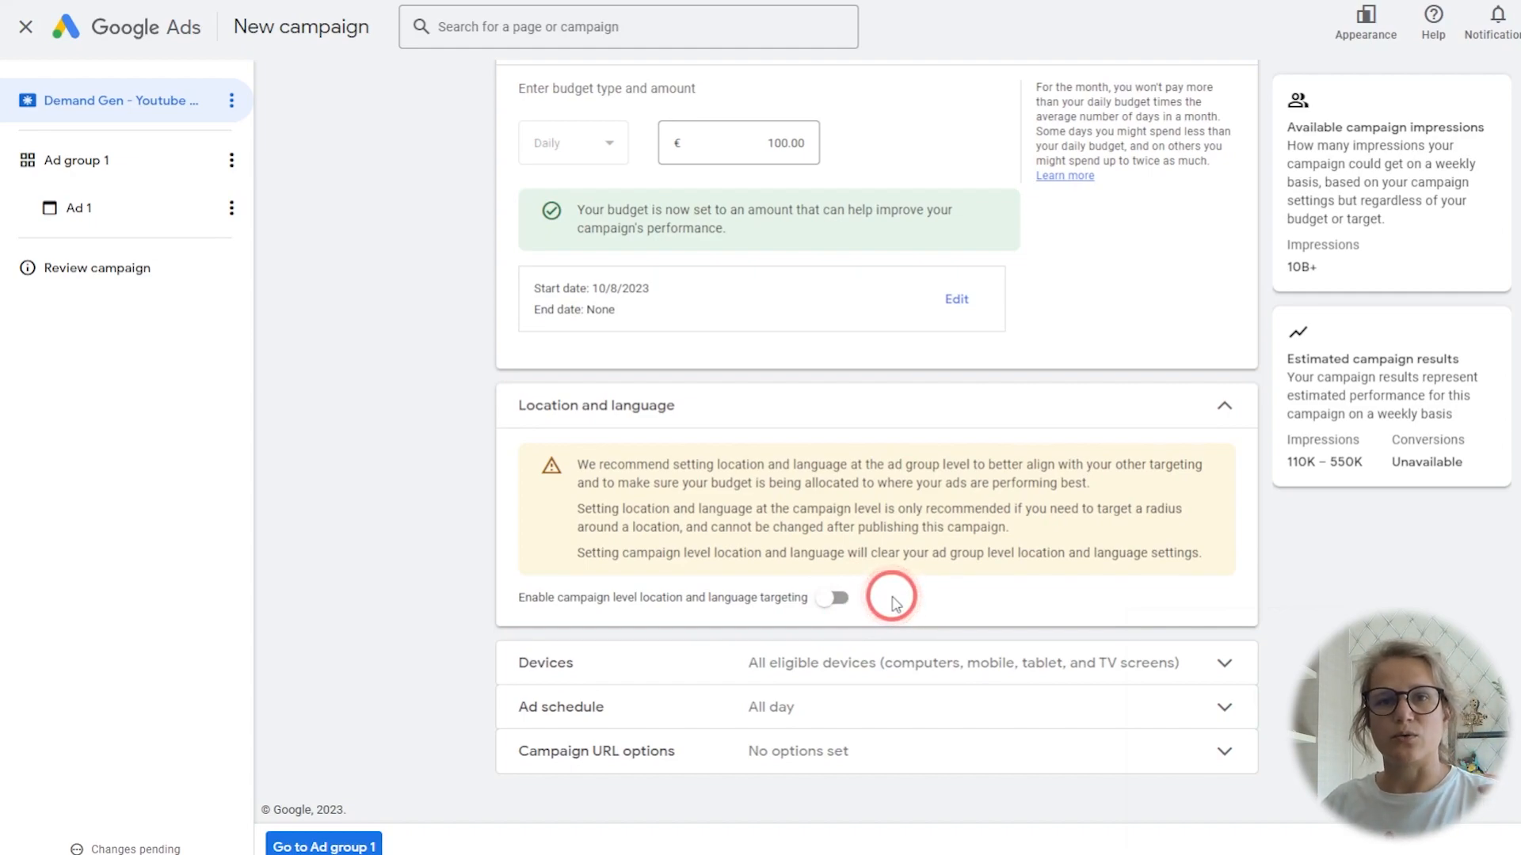
{"action": "left_click", "coordinate": [675, 649]}
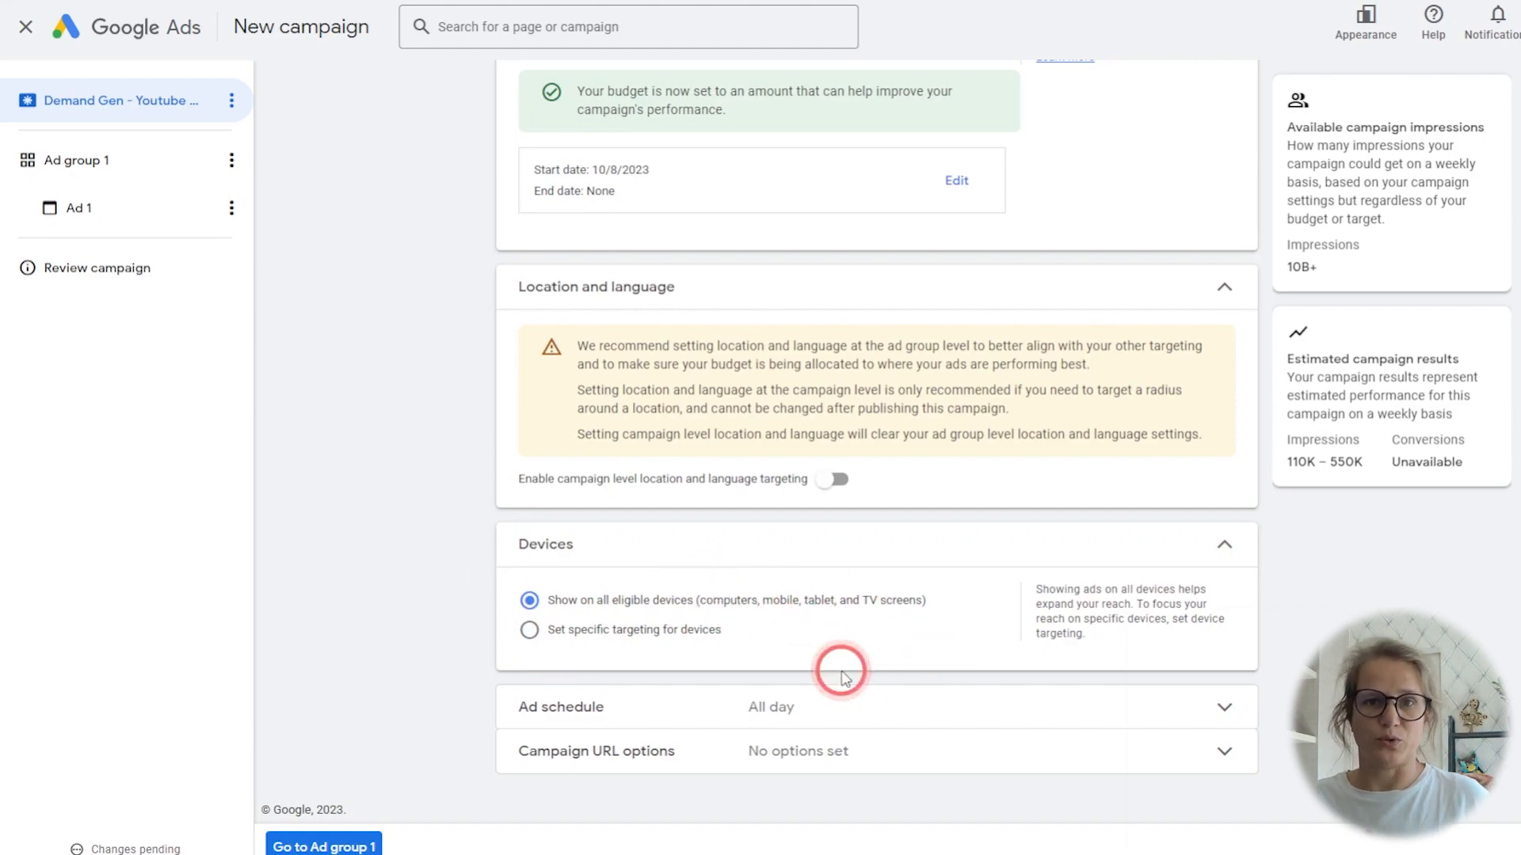
{"action": "left_click", "coordinate": [614, 629]}
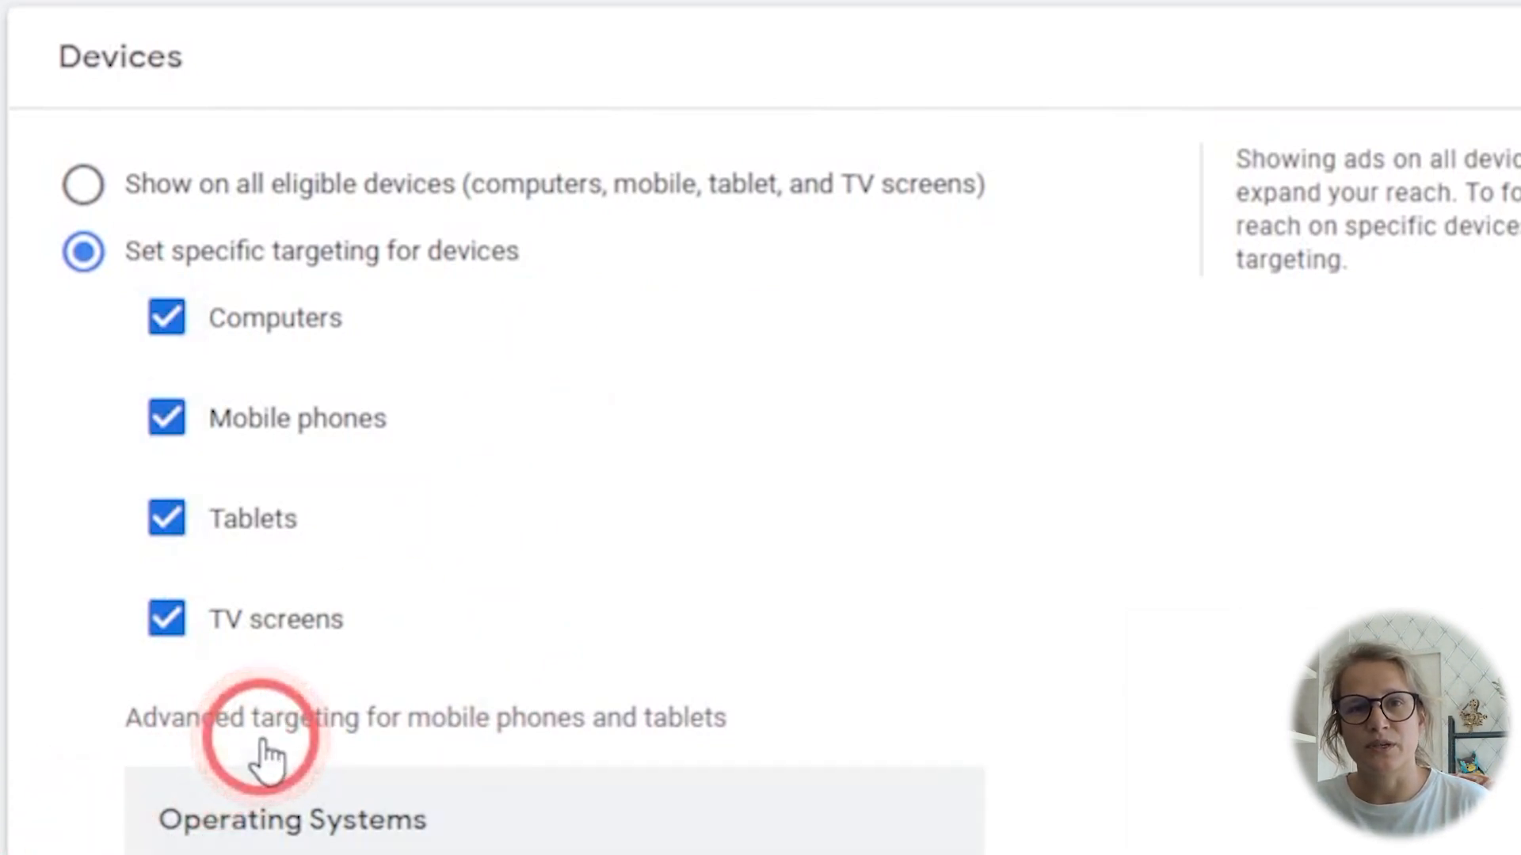
{"action": "left_click", "coordinate": [159, 630]}
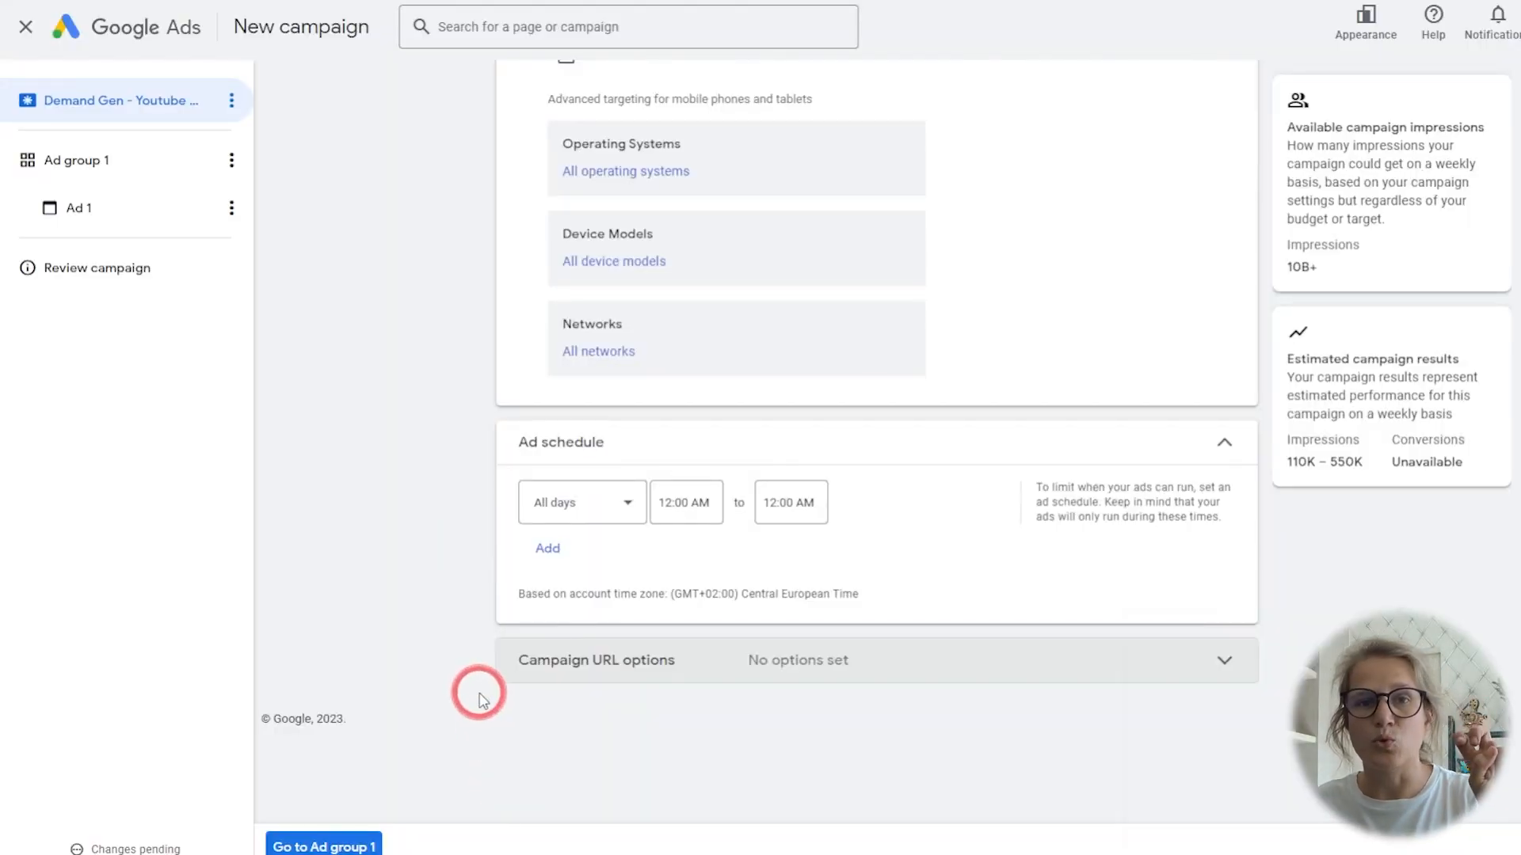
Review the campaign settings from name to ad schedule and continue to Ad group 1
{"action": "scroll", "coordinate": [480, 697], "scroll_direction": "up", "scroll_amount": 15}
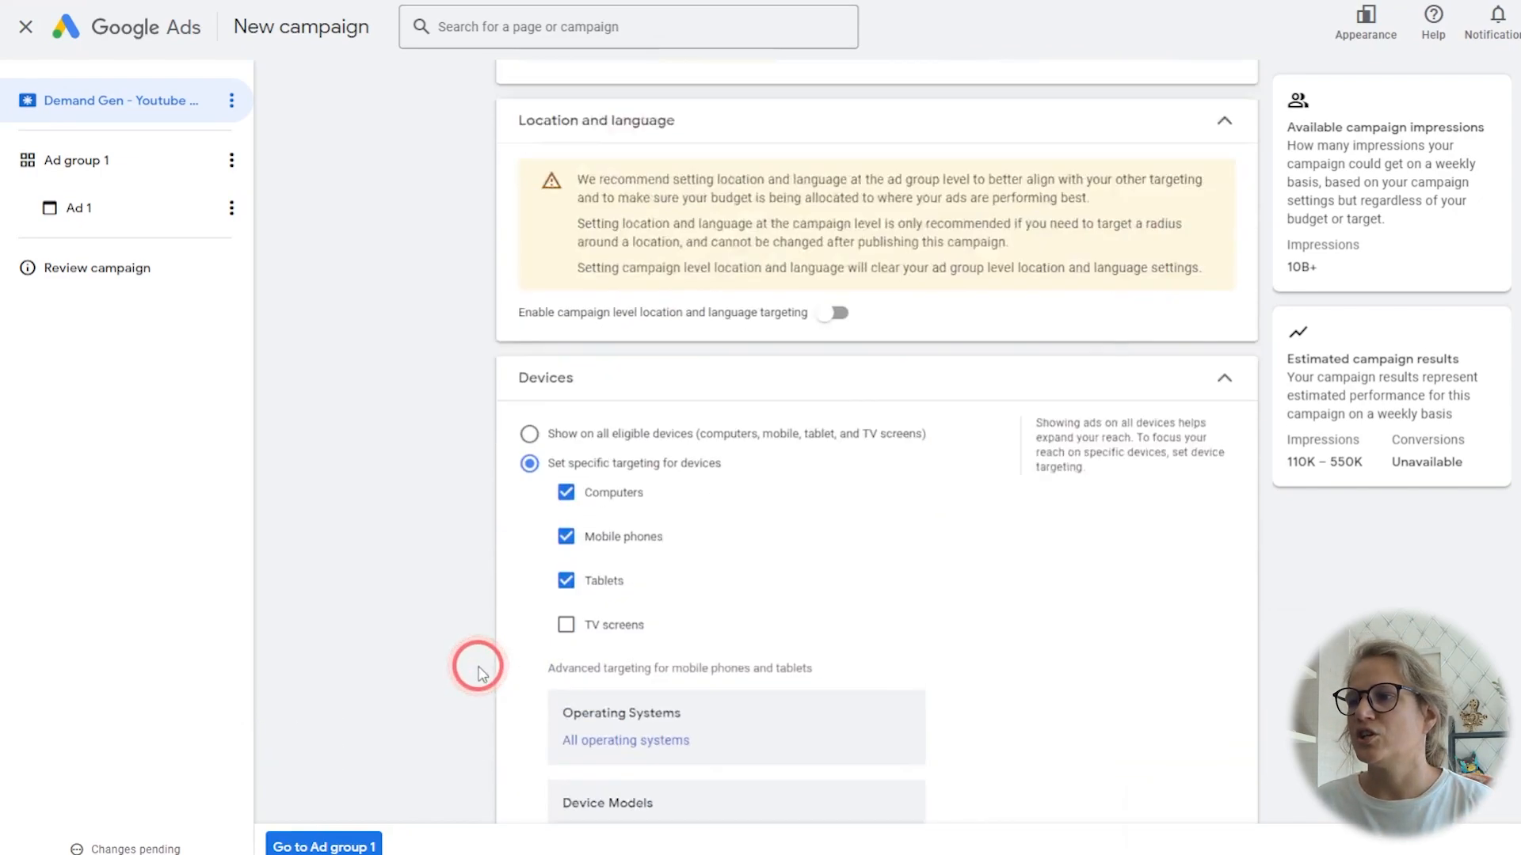
{"action": "scroll", "coordinate": [479, 674], "scroll_direction": "up", "scroll_amount": 2}
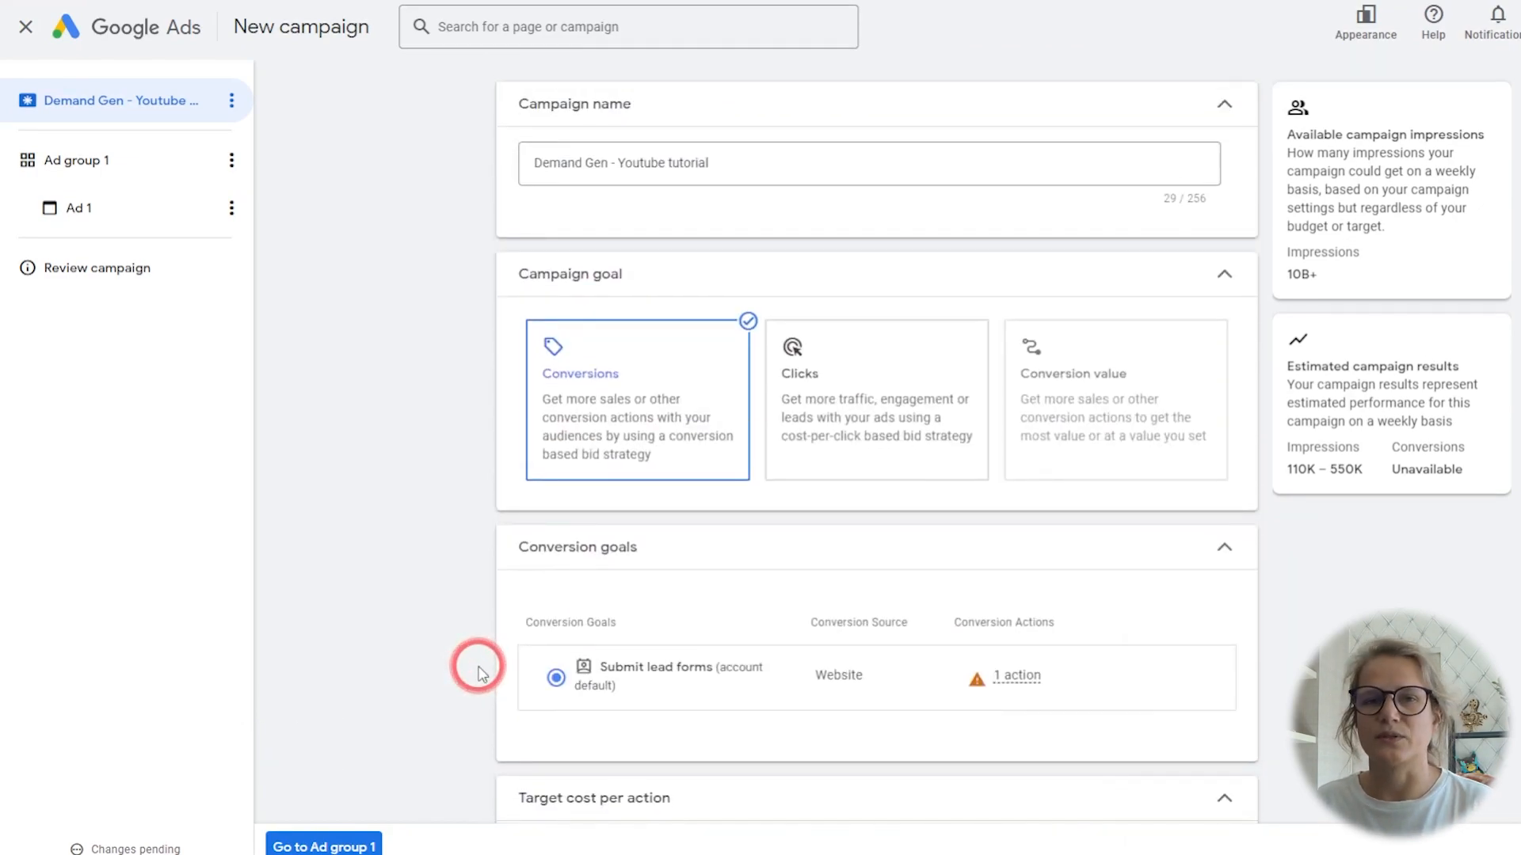
{"action": "scroll", "coordinate": [478, 673], "scroll_direction": "down", "scroll_amount": 17}
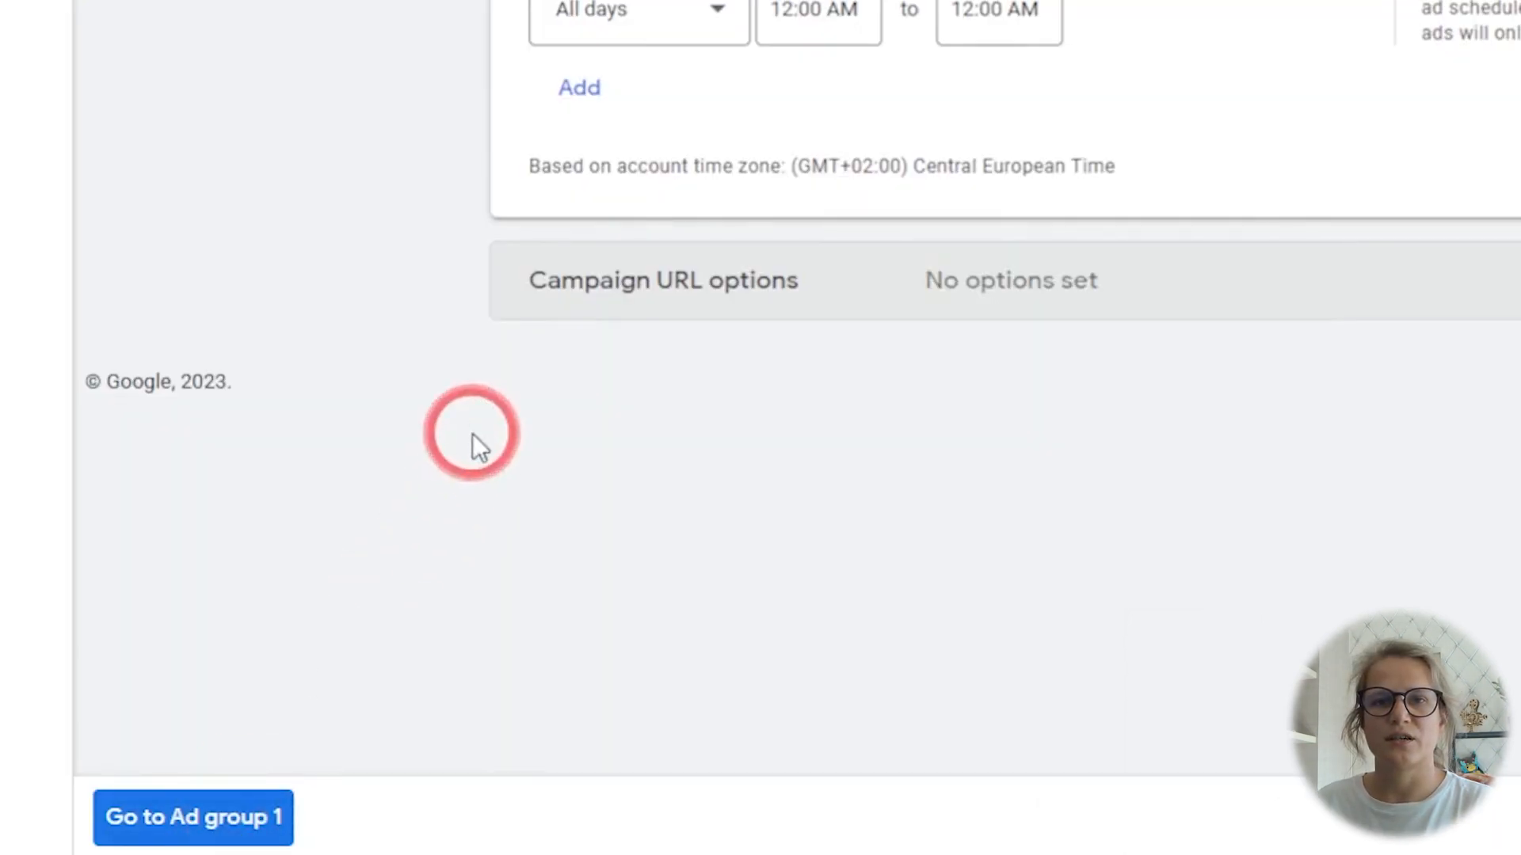
{"action": "left_click", "coordinate": [211, 817]}
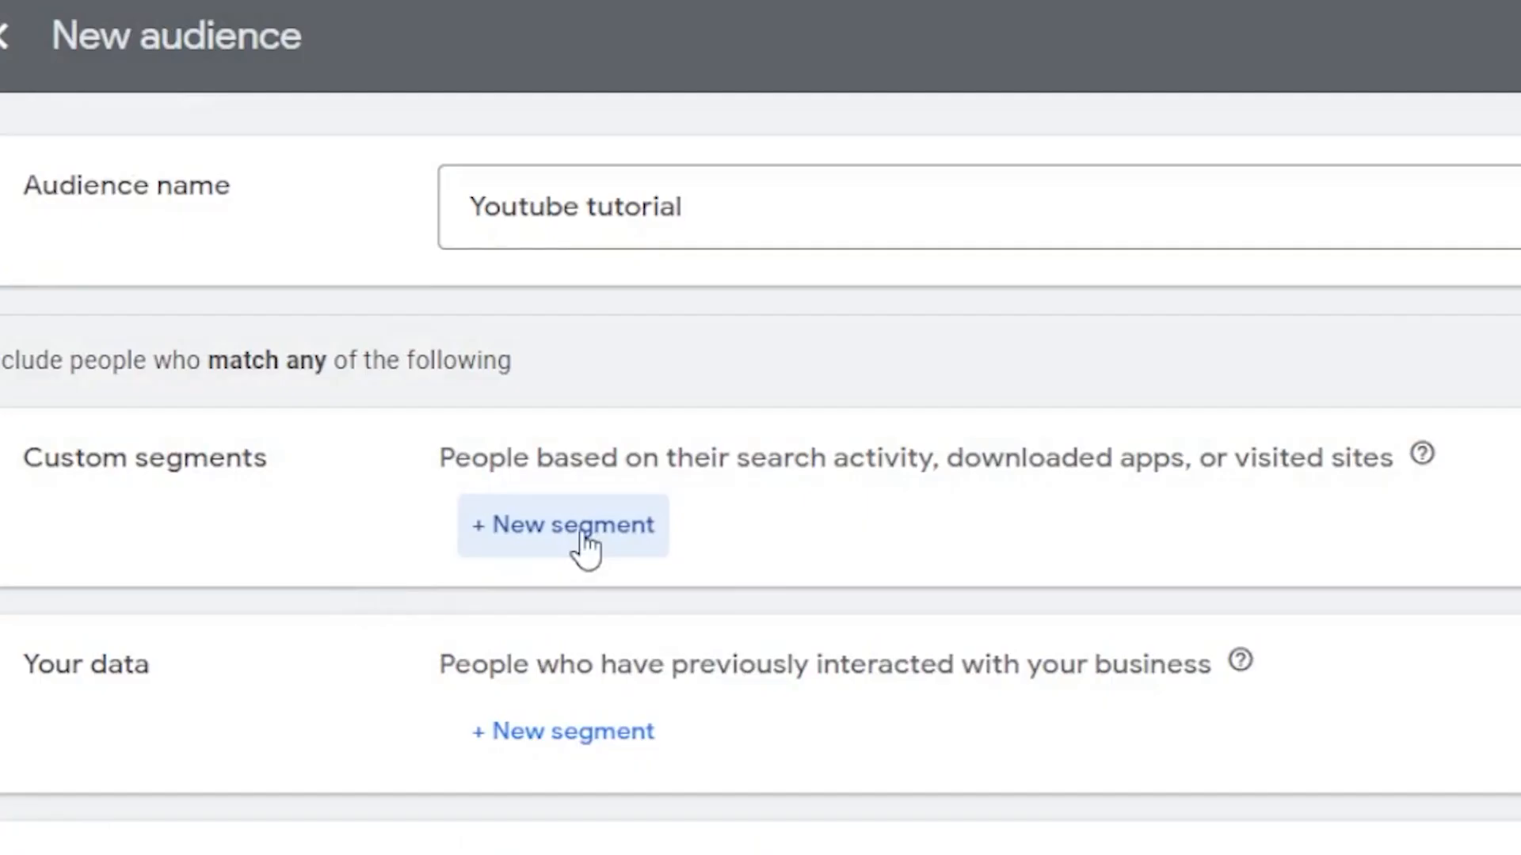
Add the life events Business Creation and College Graduation to the new "Youtube tutorial" audience and save it for the ad group
{"action": "left_click", "coordinate": [586, 546]}
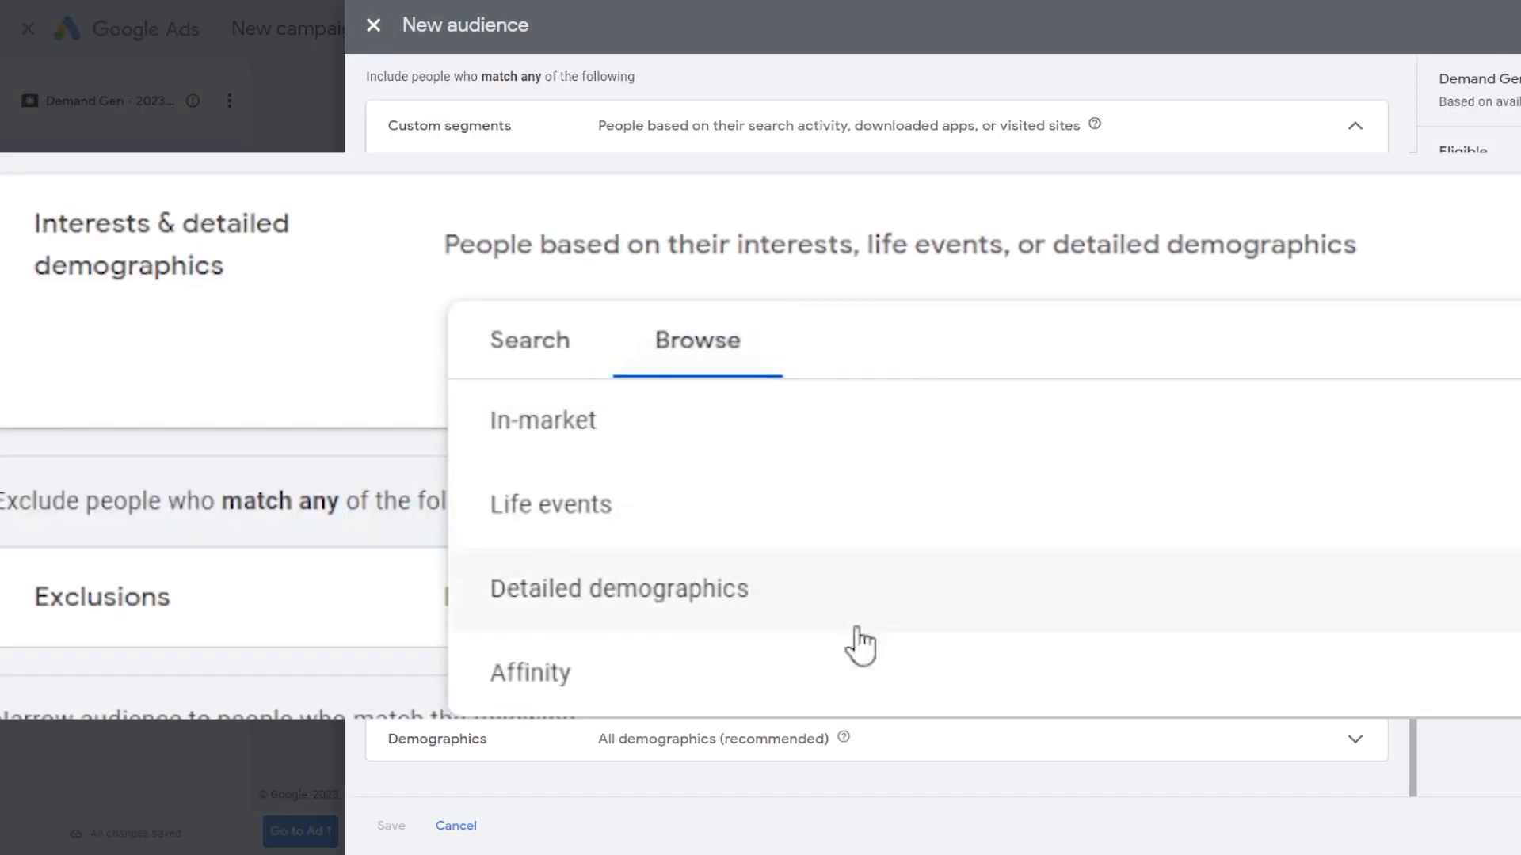
{"action": "left_click", "coordinate": [770, 377]}
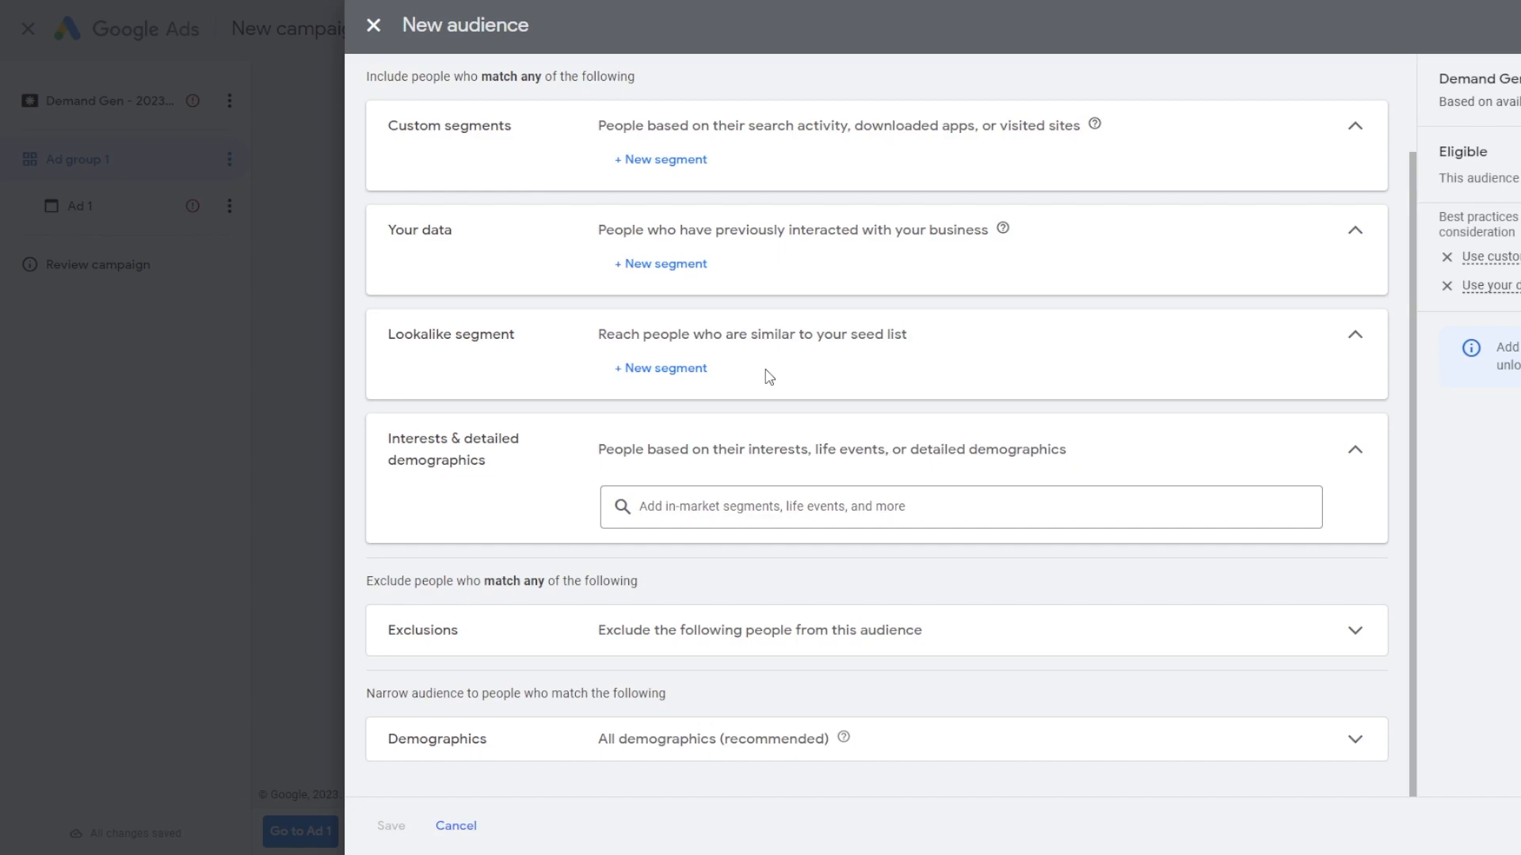
{"action": "left_click_drag", "start_coordinate": [529, 363], "coordinate": [384, 326]}
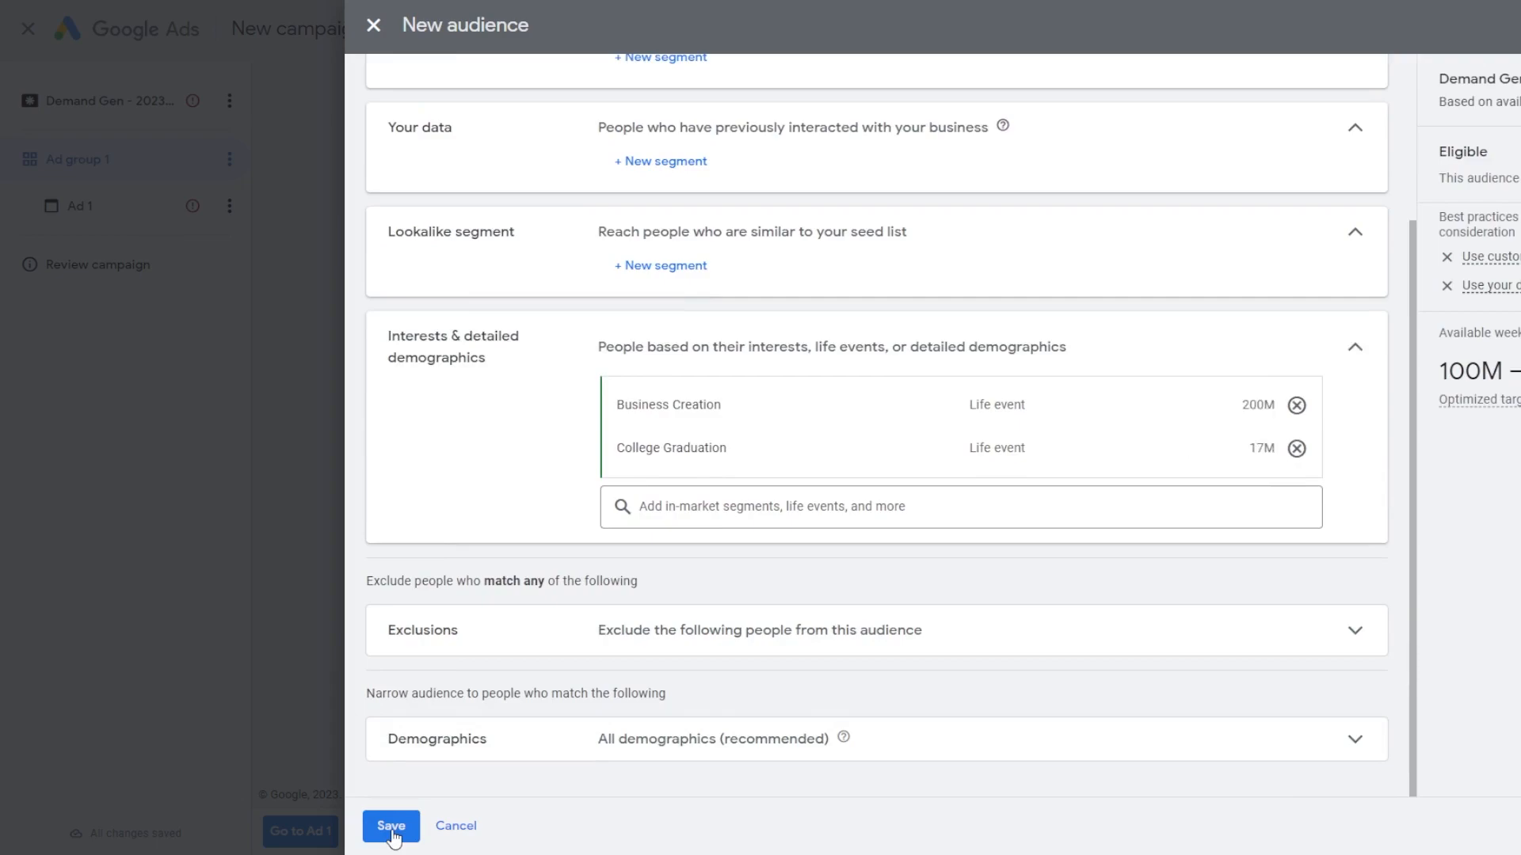
{"action": "left_click", "coordinate": [392, 828]}
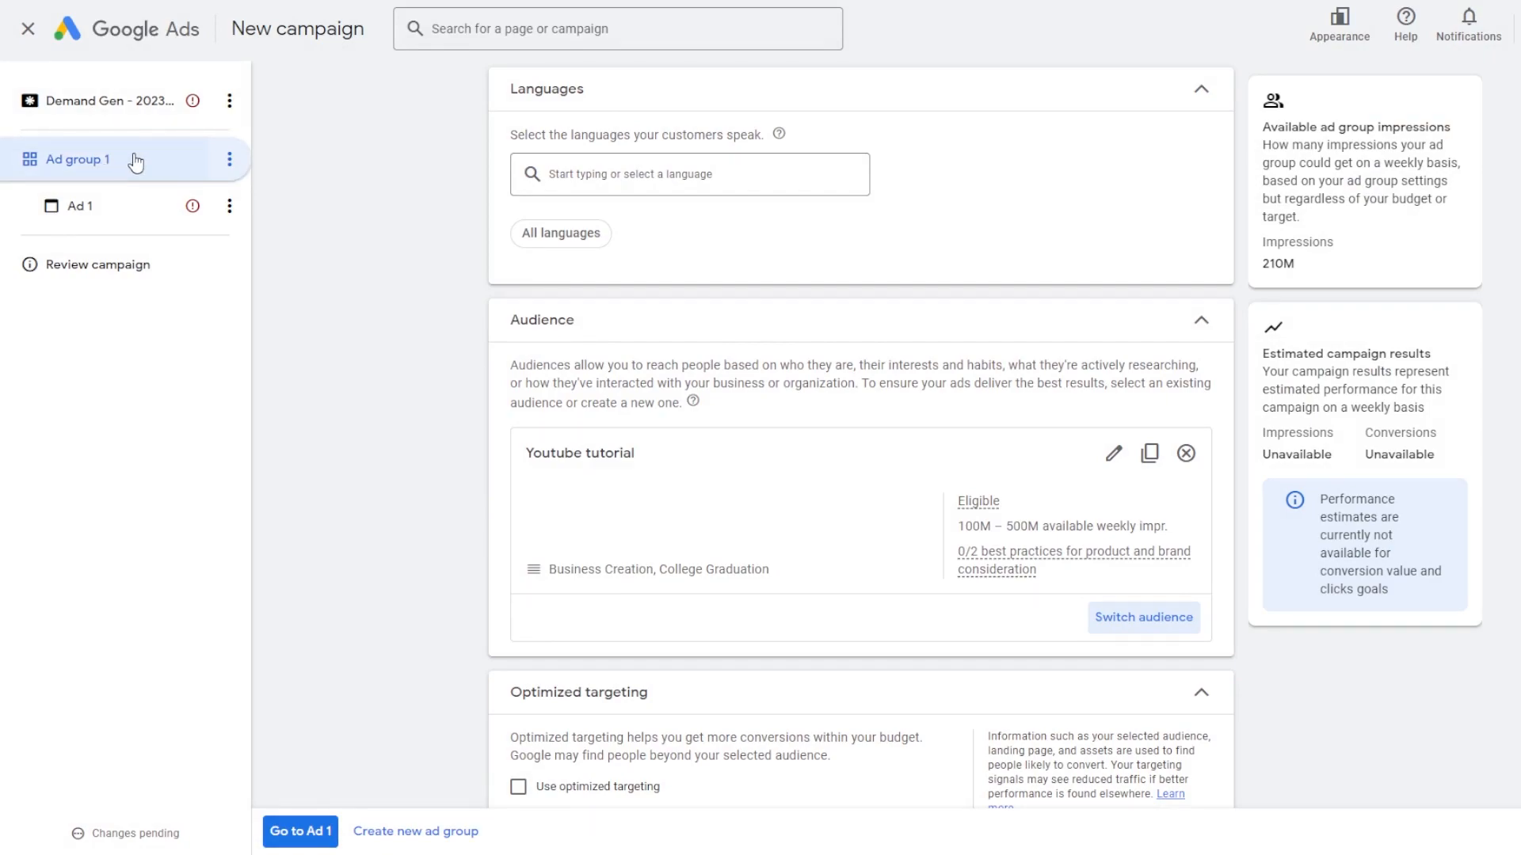
{"action": "left_click", "coordinate": [1171, 632]}
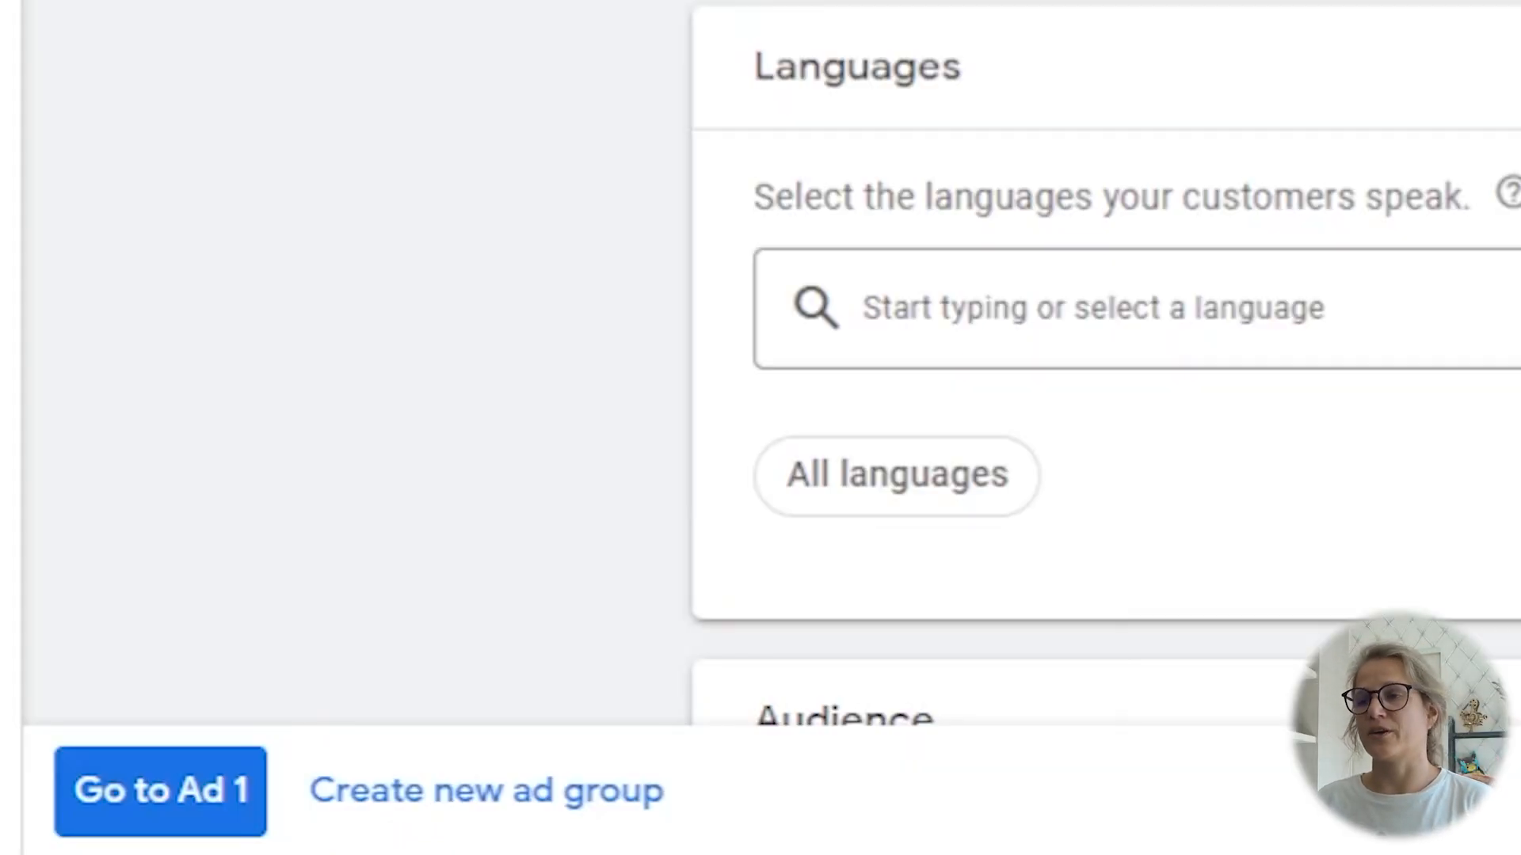
Continue to Ad 1, compare the single image and carousel ad types, and choose Video ad
{"action": "scroll", "coordinate": [1101, 357], "scroll_direction": "down", "scroll_amount": 15}
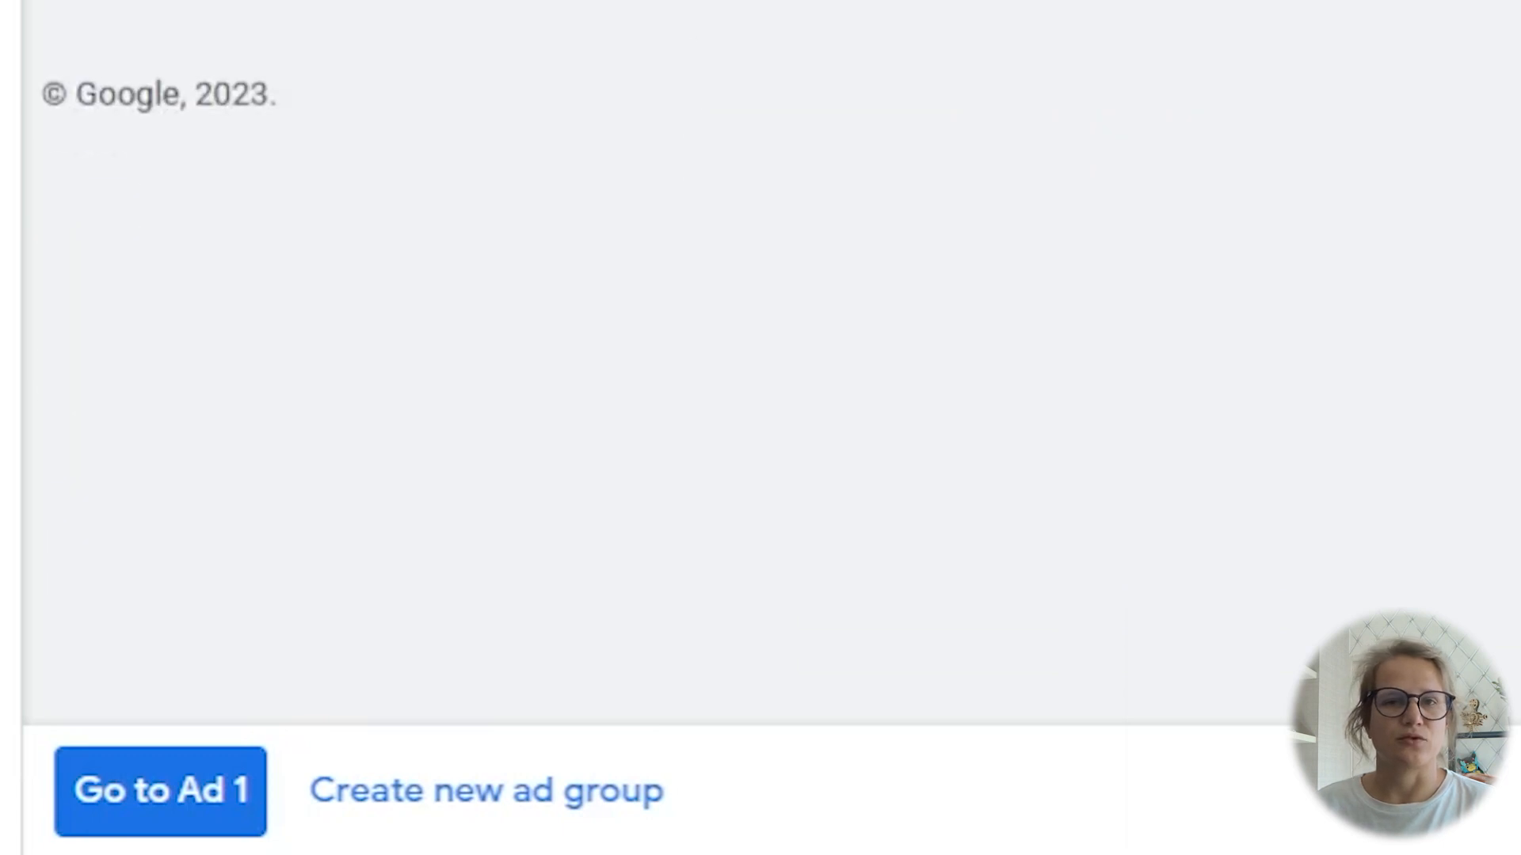
{"action": "left_click", "coordinate": [202, 796]}
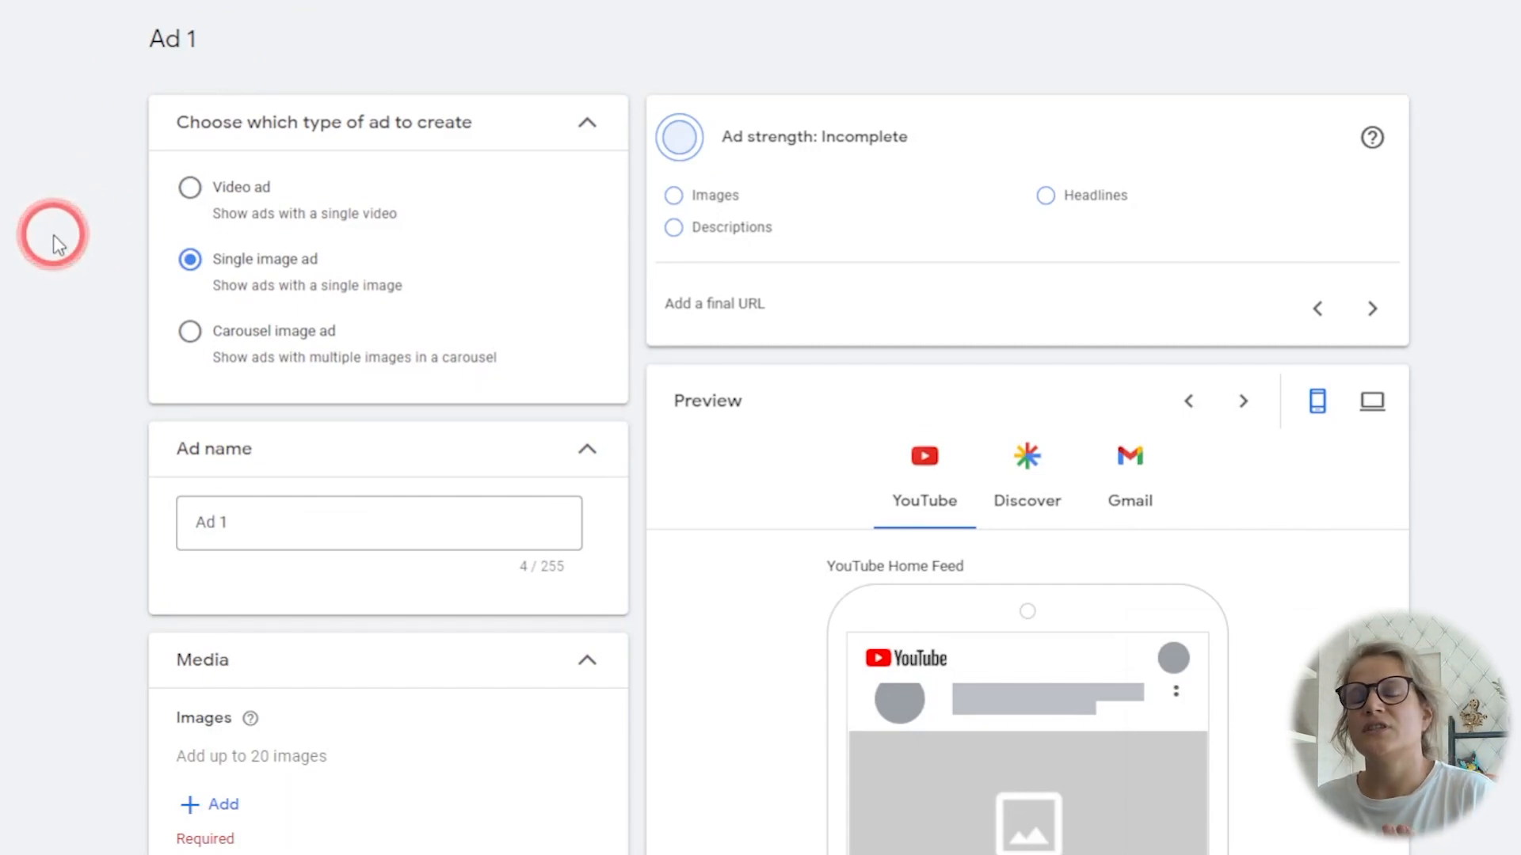
{"action": "left_click", "coordinate": [231, 198]}
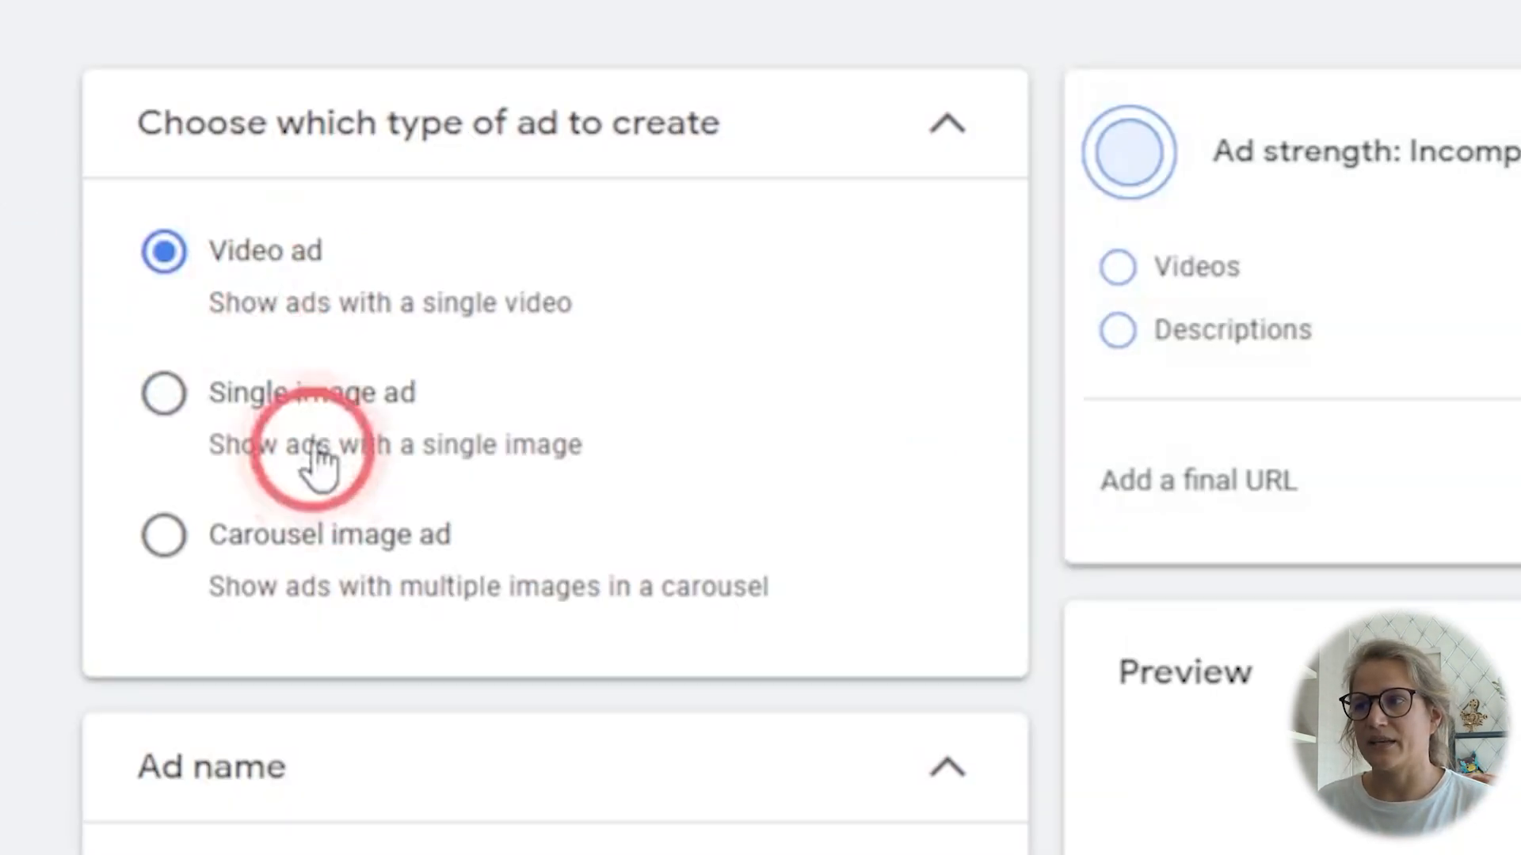
{"action": "left_click", "coordinate": [316, 453]}
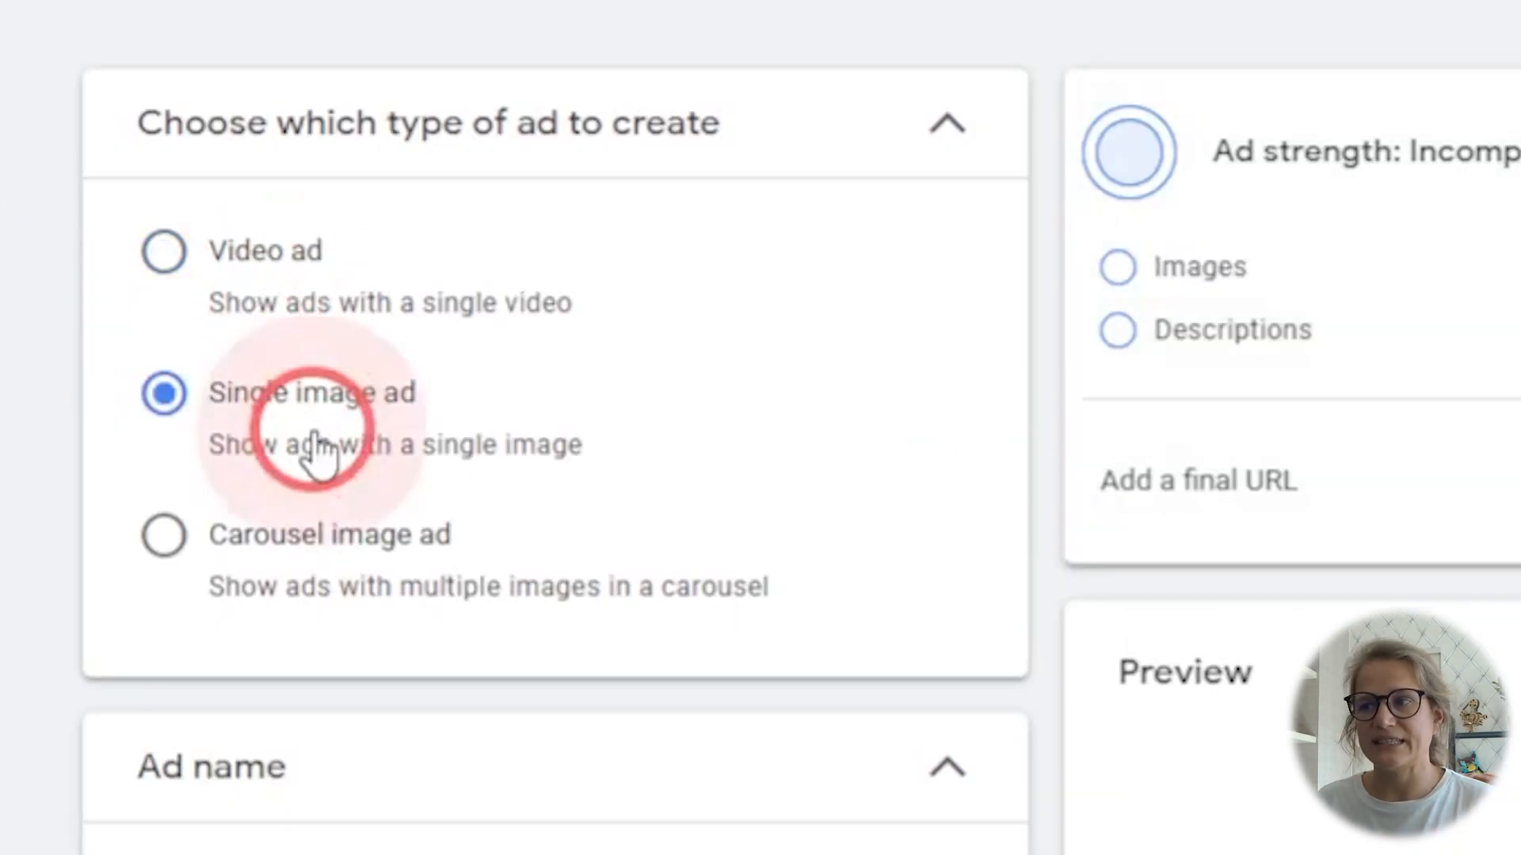
{"action": "left_click", "coordinate": [204, 572]}
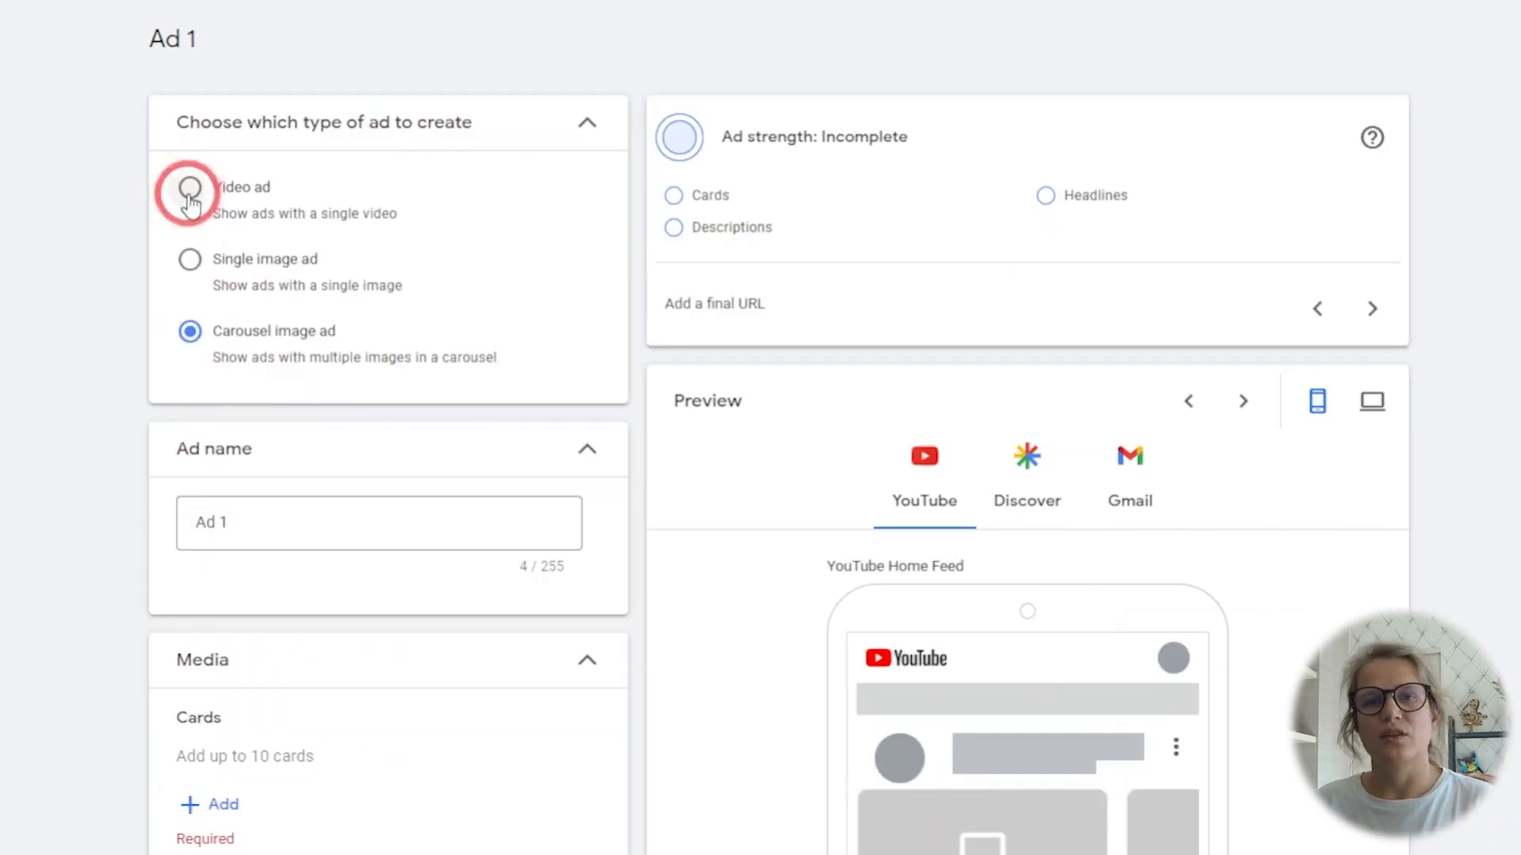
{"action": "left_click", "coordinate": [190, 190]}
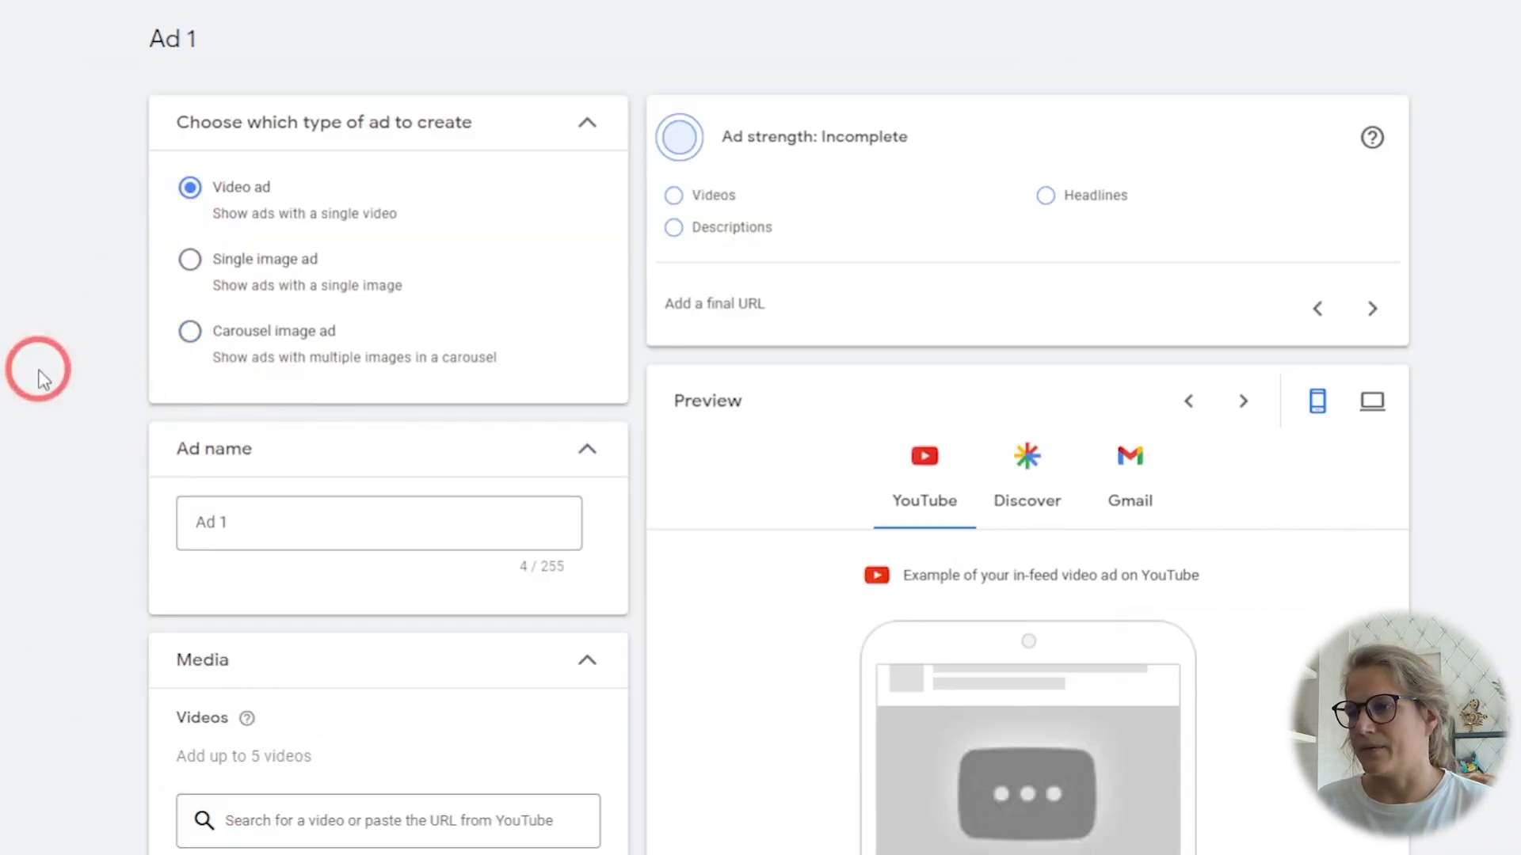
Name the ad "Video ad" and add the 10 LARGEST LEGO SETS video from the asset library
{"action": "scroll", "coordinate": [44, 380], "scroll_direction": "down", "scroll_amount": 5}
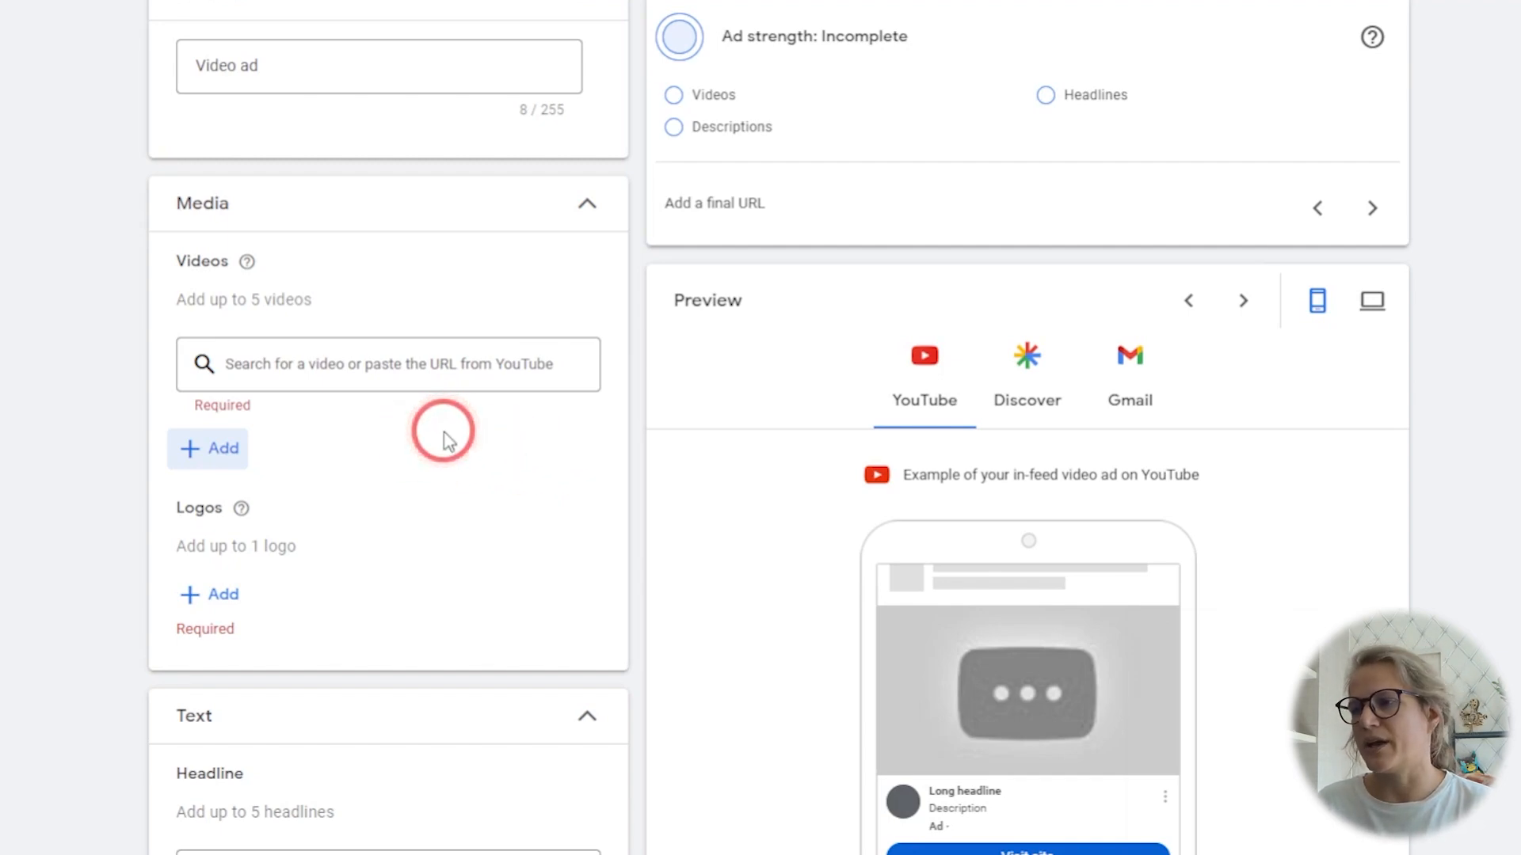
{"action": "left_click", "coordinate": [226, 449]}
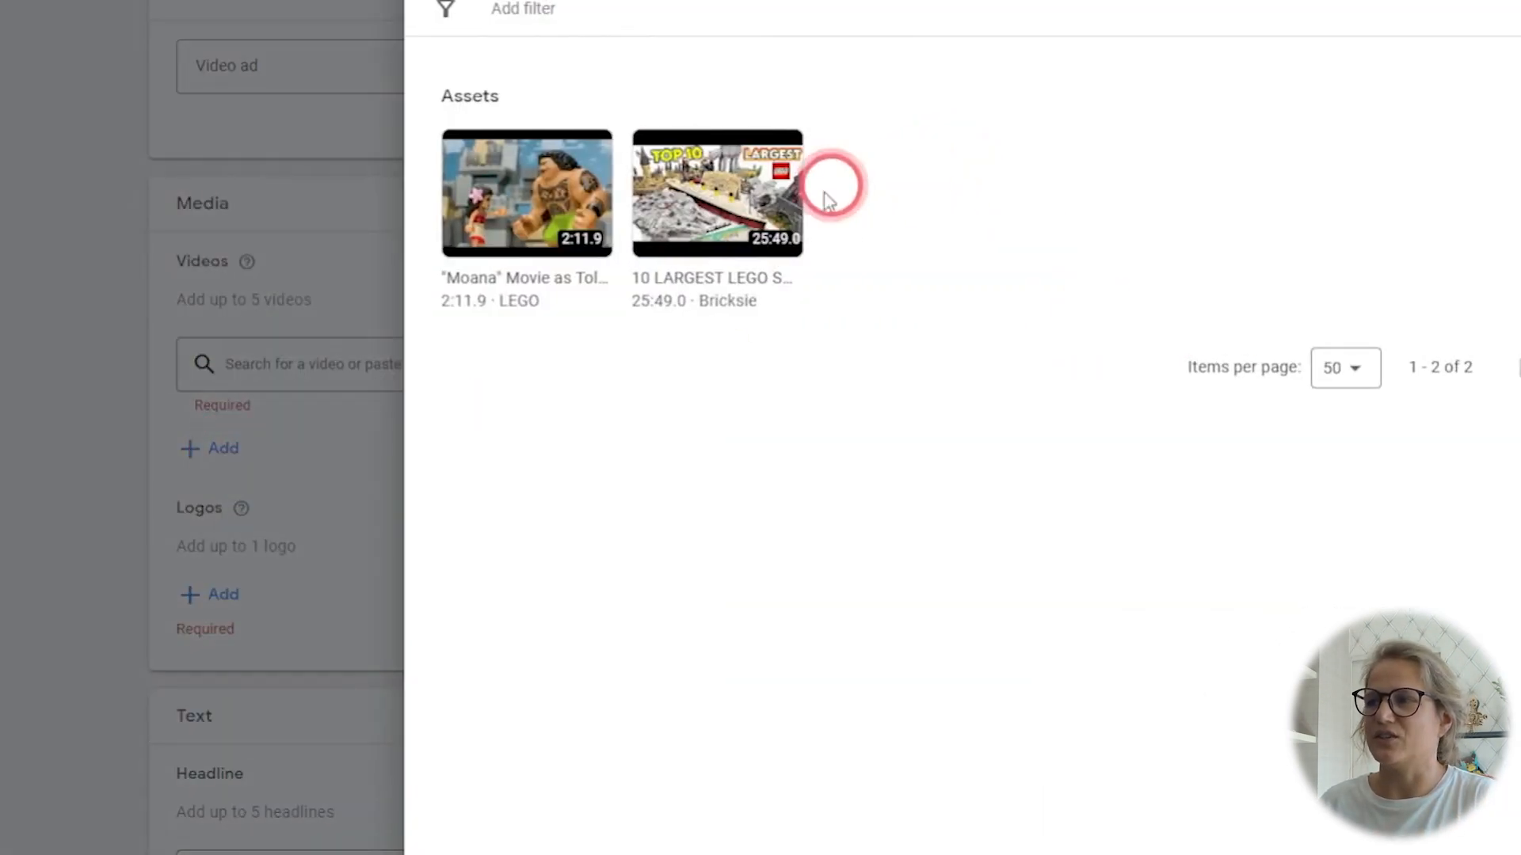
{"action": "left_click", "coordinate": [730, 242]}
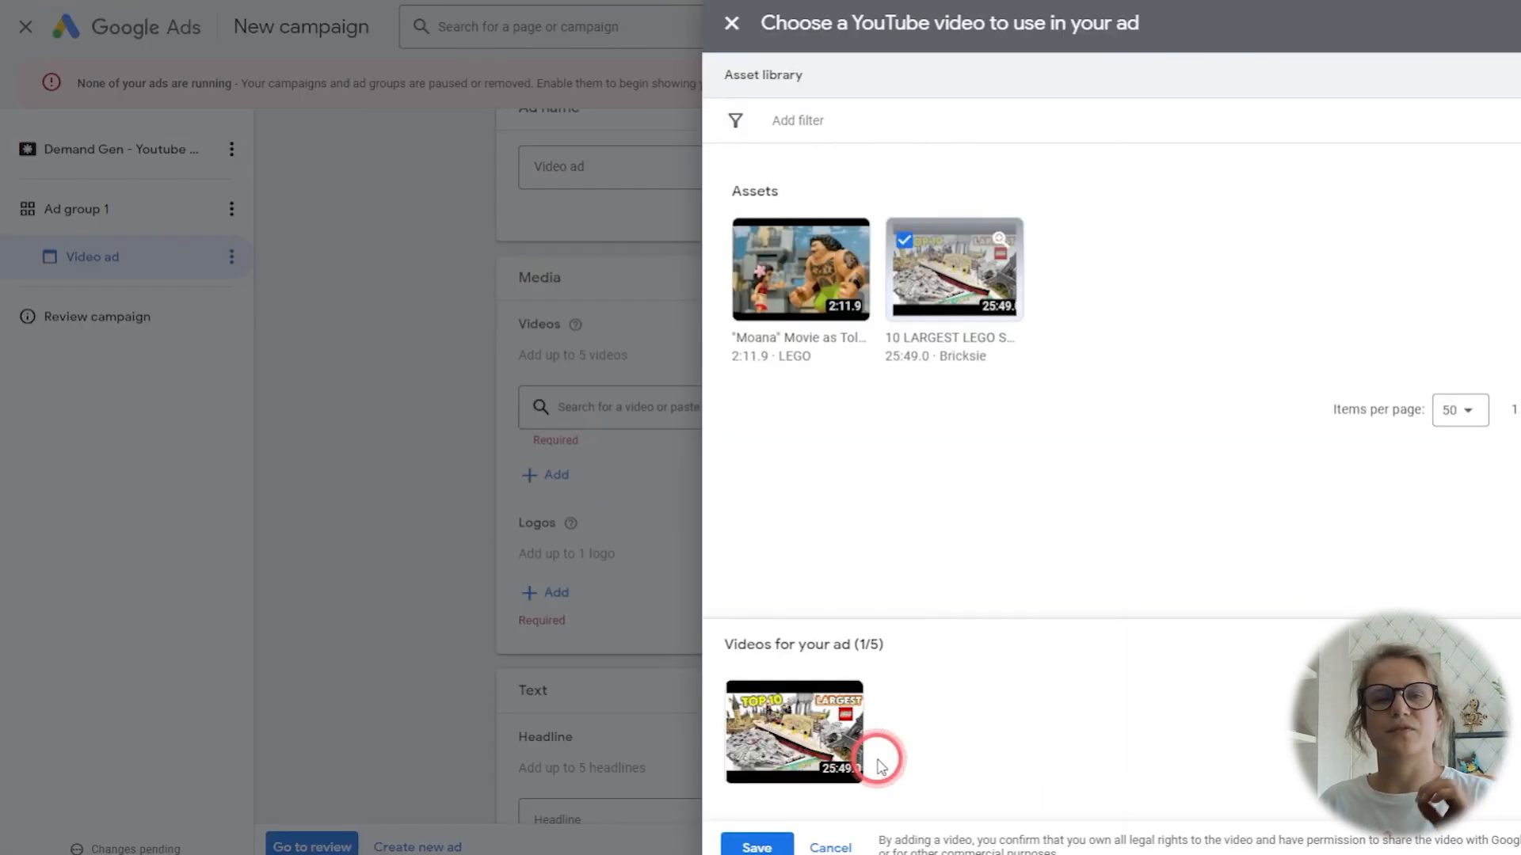
{"action": "left_click", "coordinate": [759, 846]}
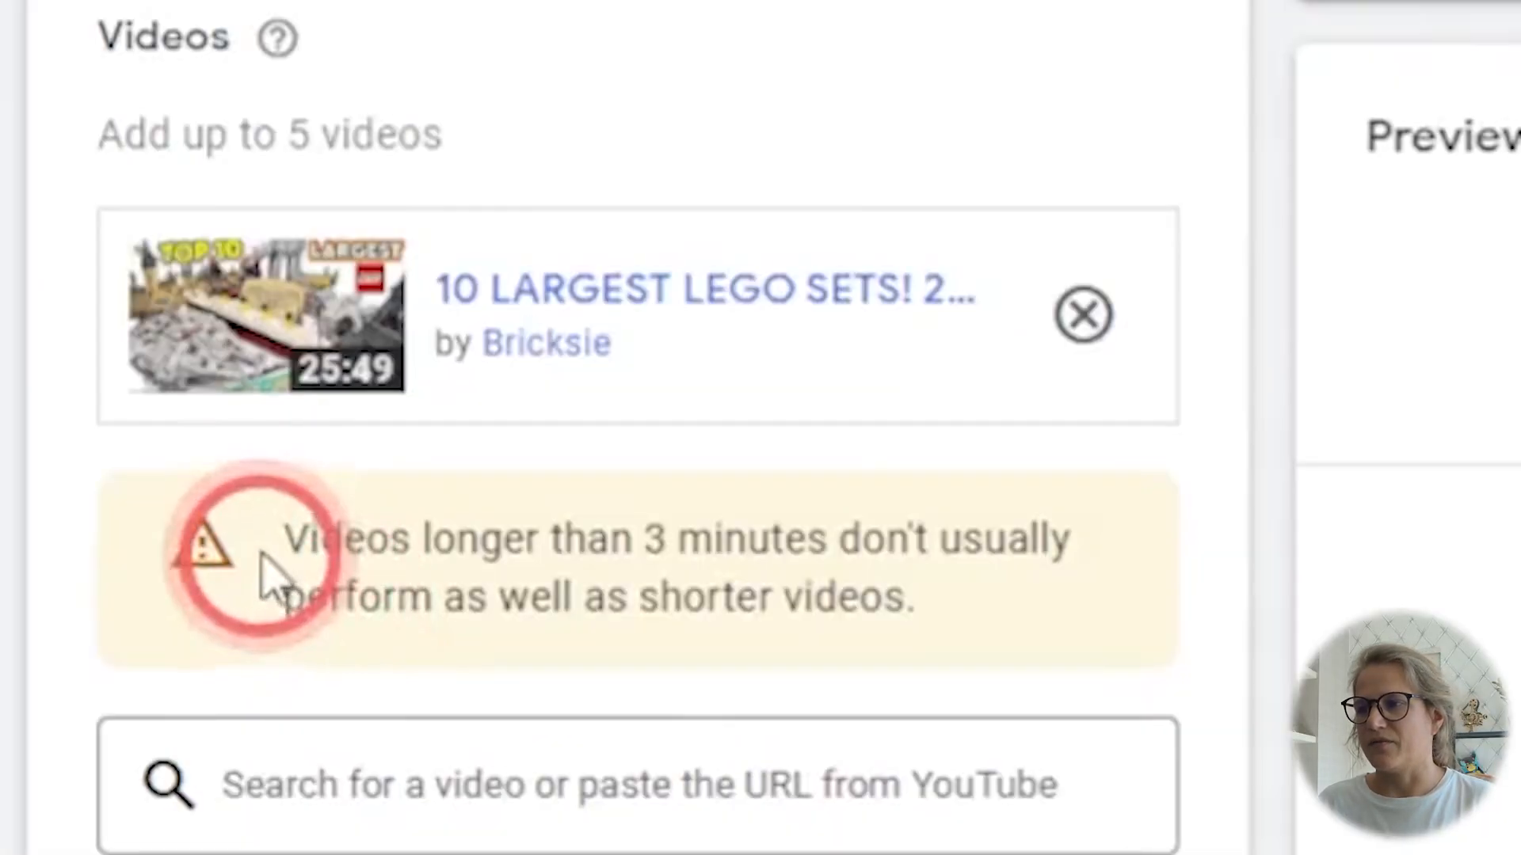
Read the advice on video length and replace the ad's video with the LEGO "Moana" movie video
{"action": "left_click_drag", "start_coordinate": [576, 487], "coordinate": [792, 480]}
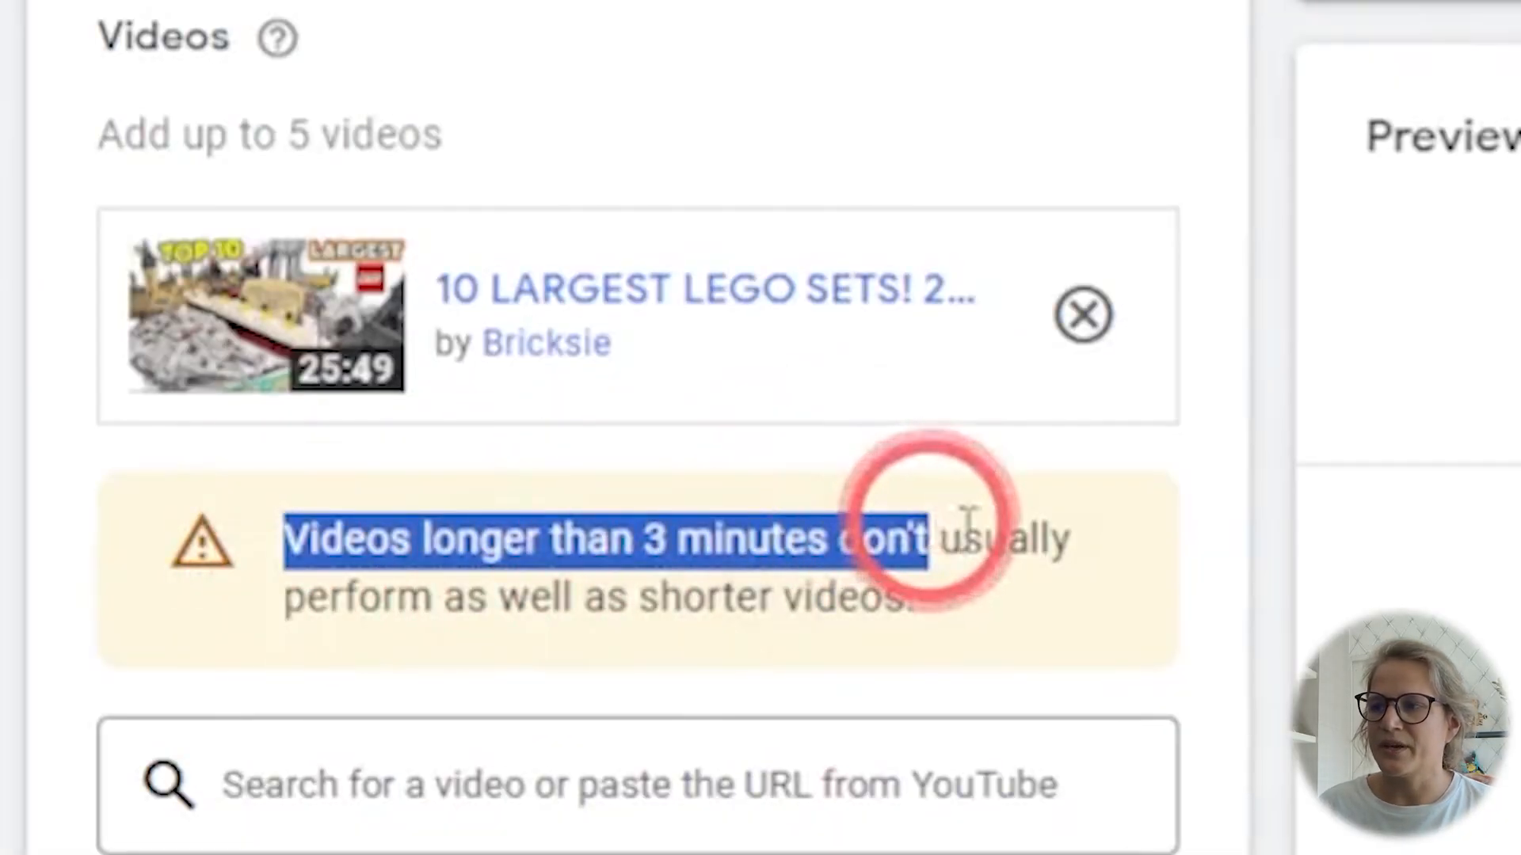
{"action": "left_click_drag", "start_coordinate": [968, 518], "coordinate": [973, 588]}
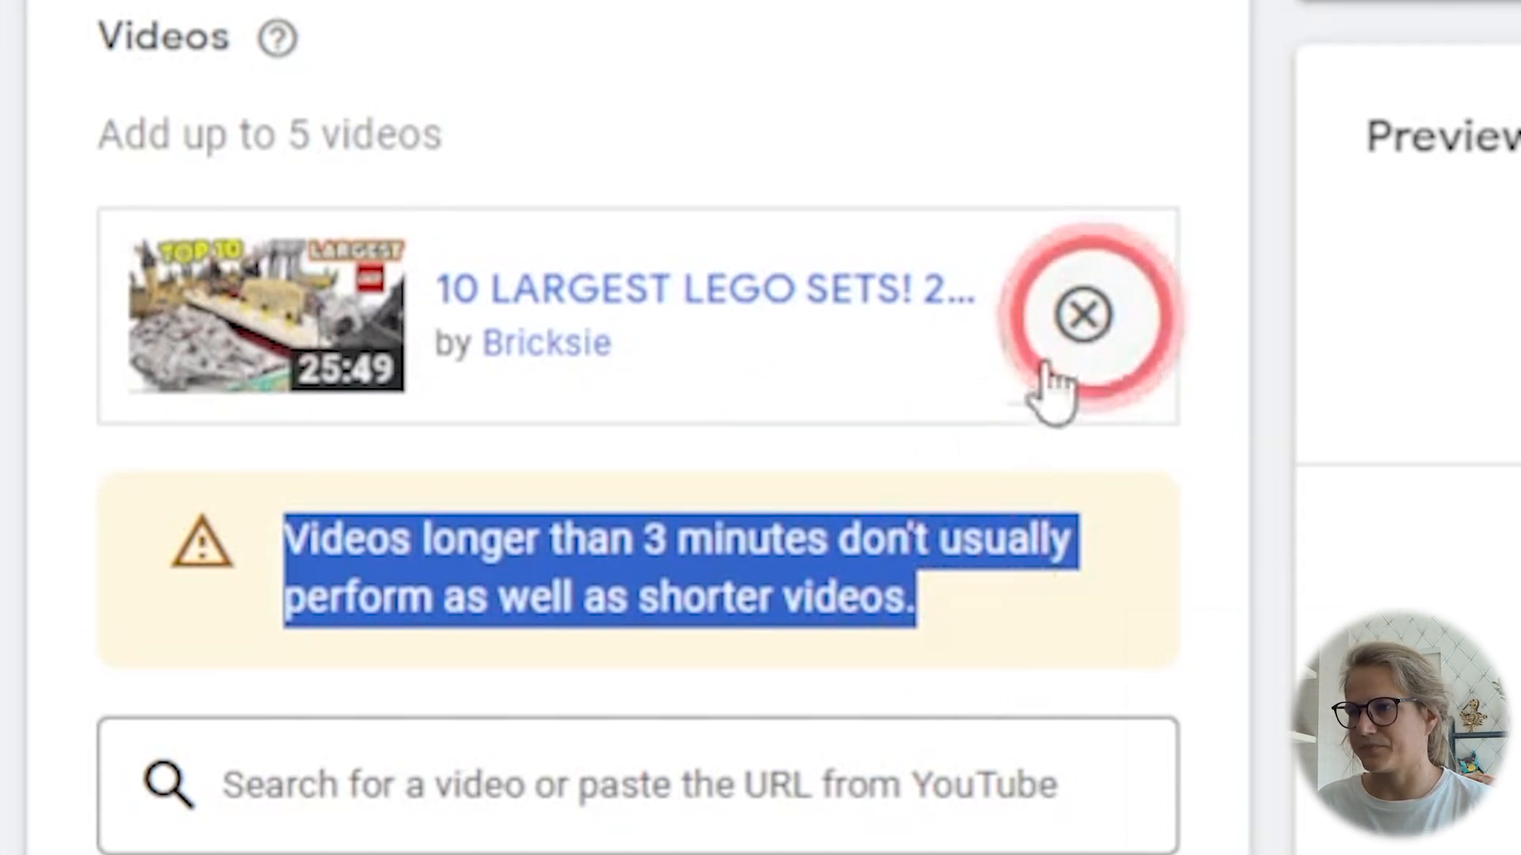
{"action": "left_click_drag", "start_coordinate": [293, 133], "coordinate": [476, 150]}
{"action": "left_click", "coordinate": [459, 193]}
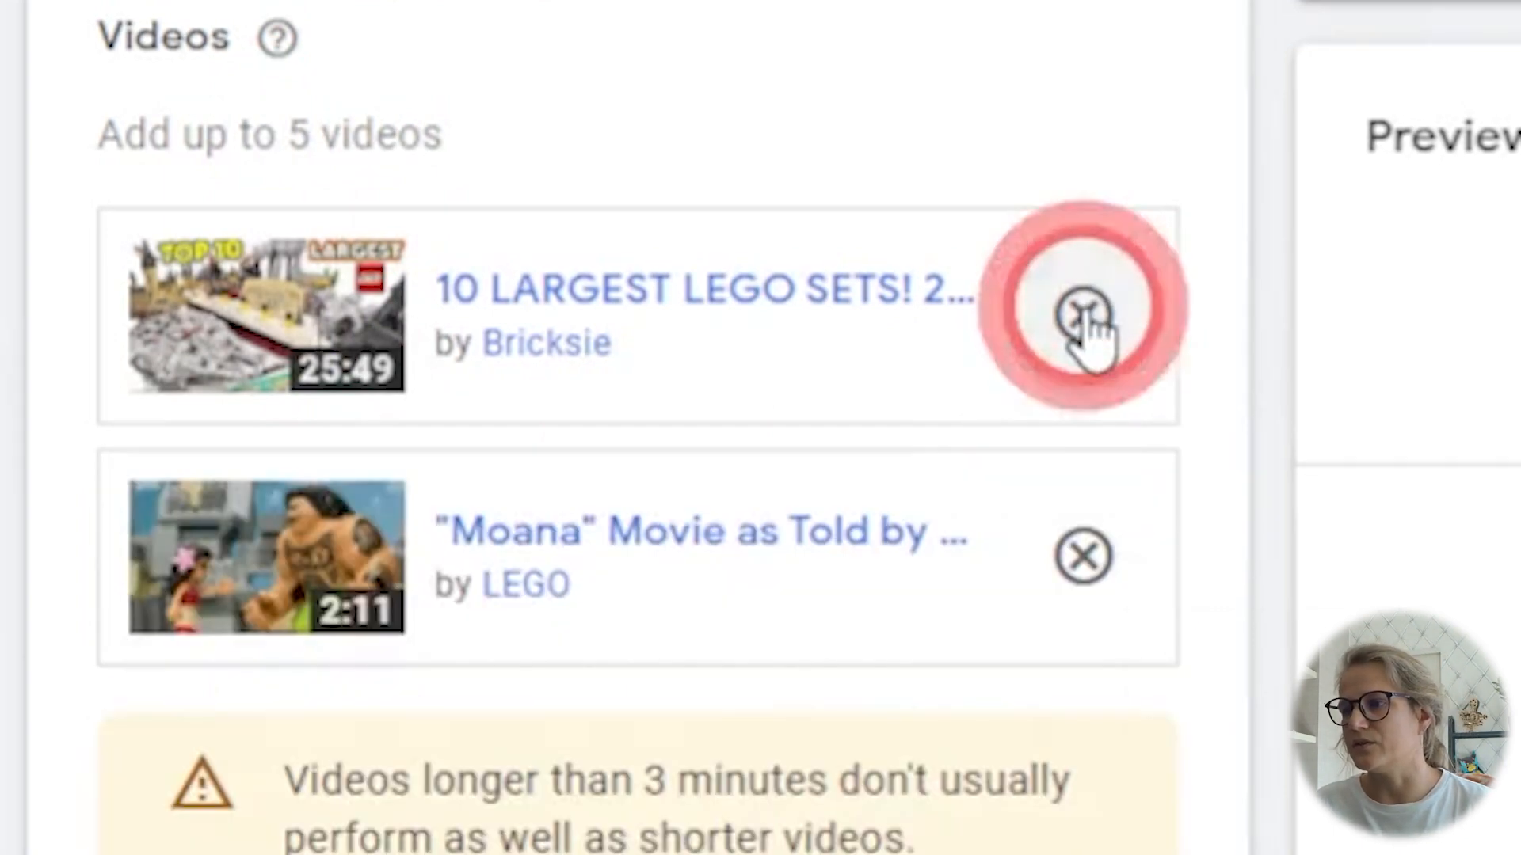
{"action": "left_click", "coordinate": [1084, 315]}
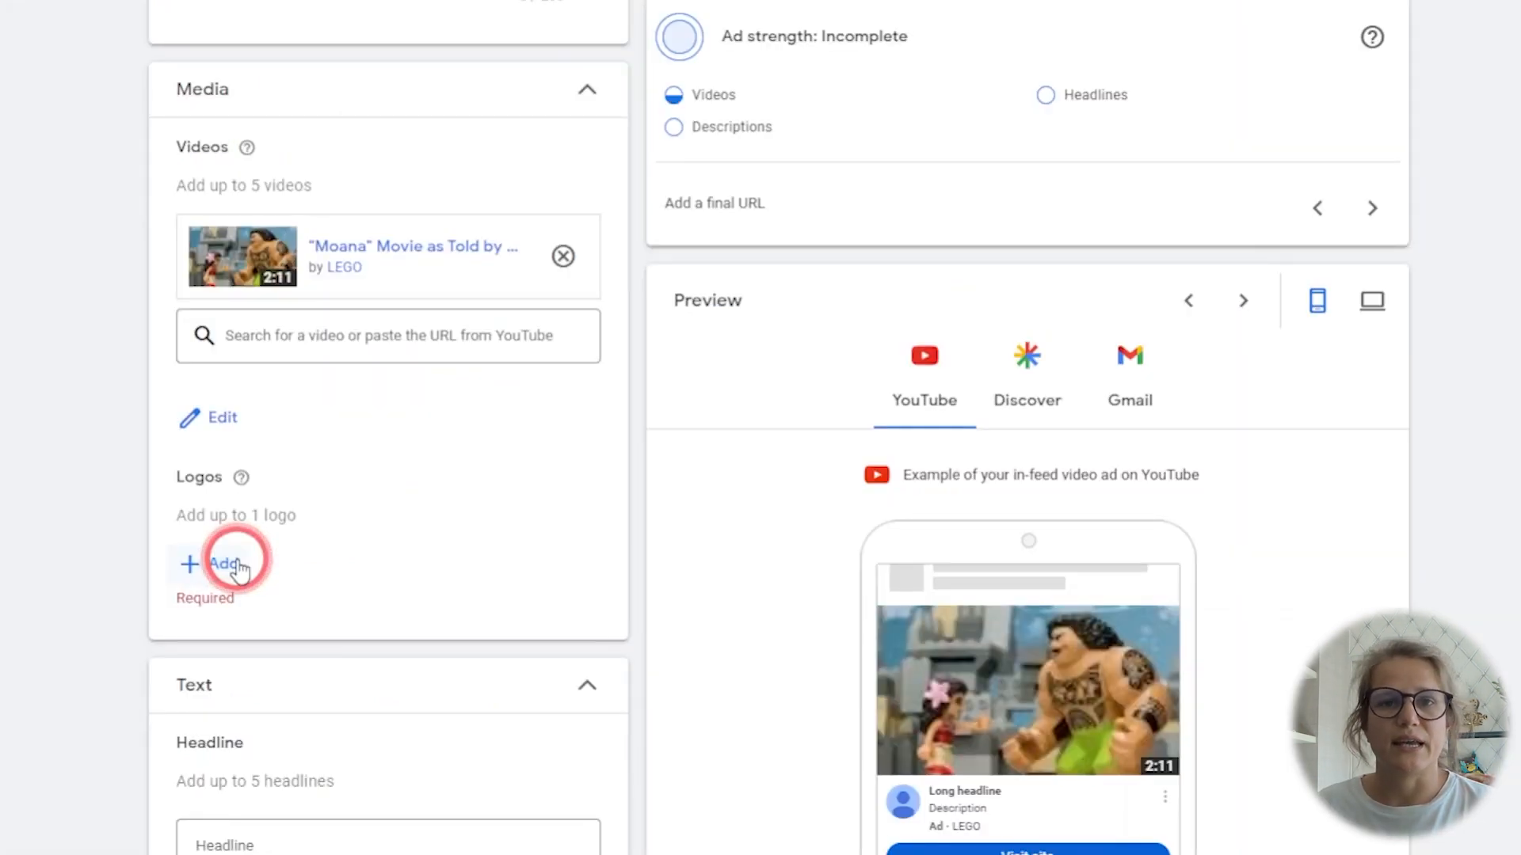
Check the headline limits and add a second headline field and a second long headline field to the ad
{"action": "scroll", "coordinate": [236, 567], "scroll_direction": "down", "scroll_amount": 5}
{"action": "left_click_drag", "start_coordinate": [177, 138], "coordinate": [349, 150]}
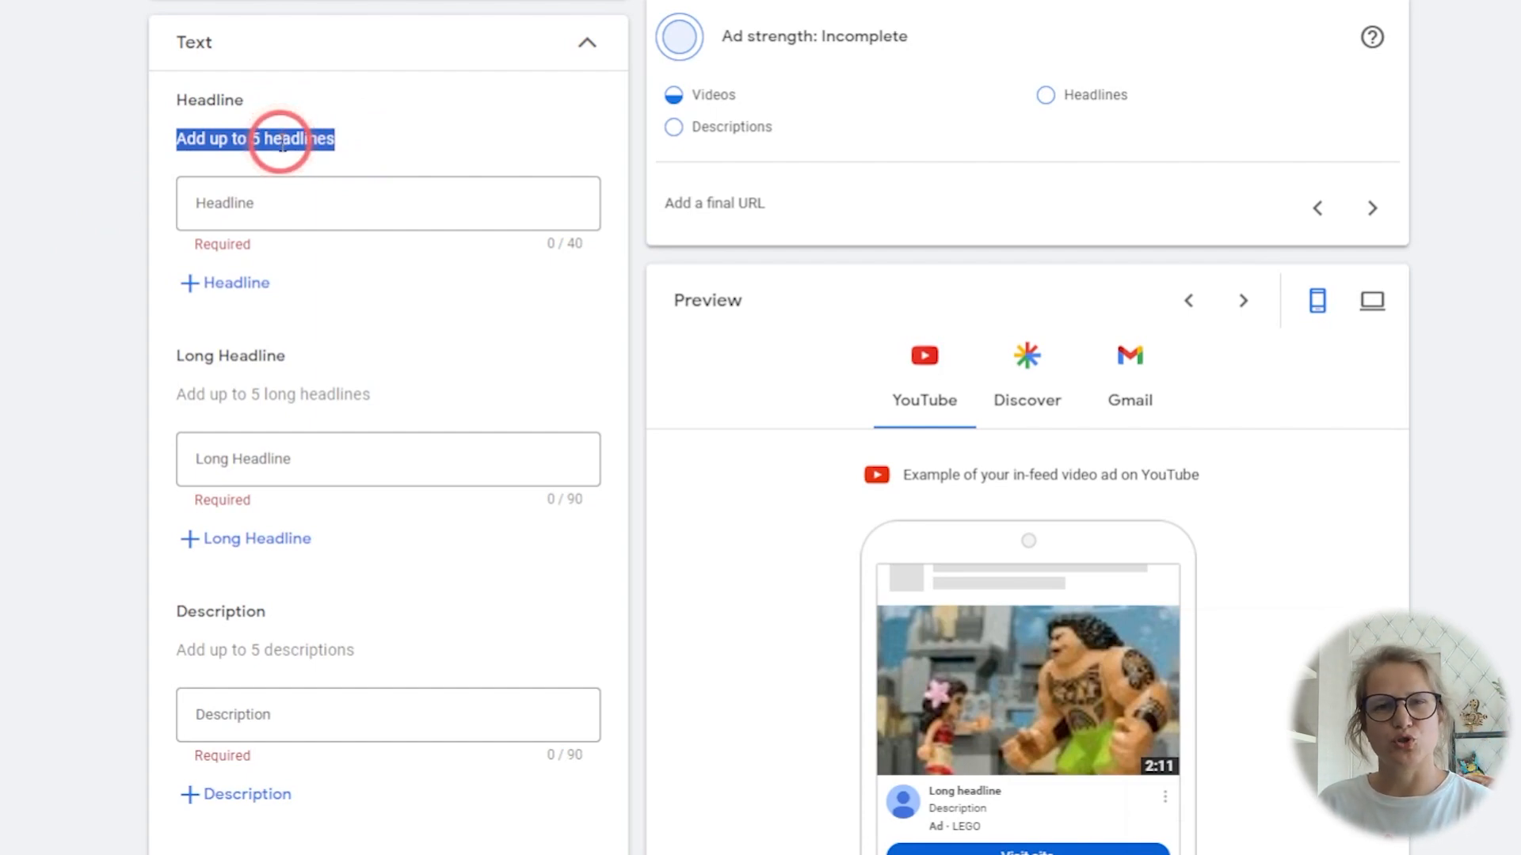
{"action": "left_click_drag", "start_coordinate": [251, 394], "coordinate": [384, 385]}
{"action": "scroll", "coordinate": [567, 129], "scroll_direction": "down", "scroll_amount": 1}
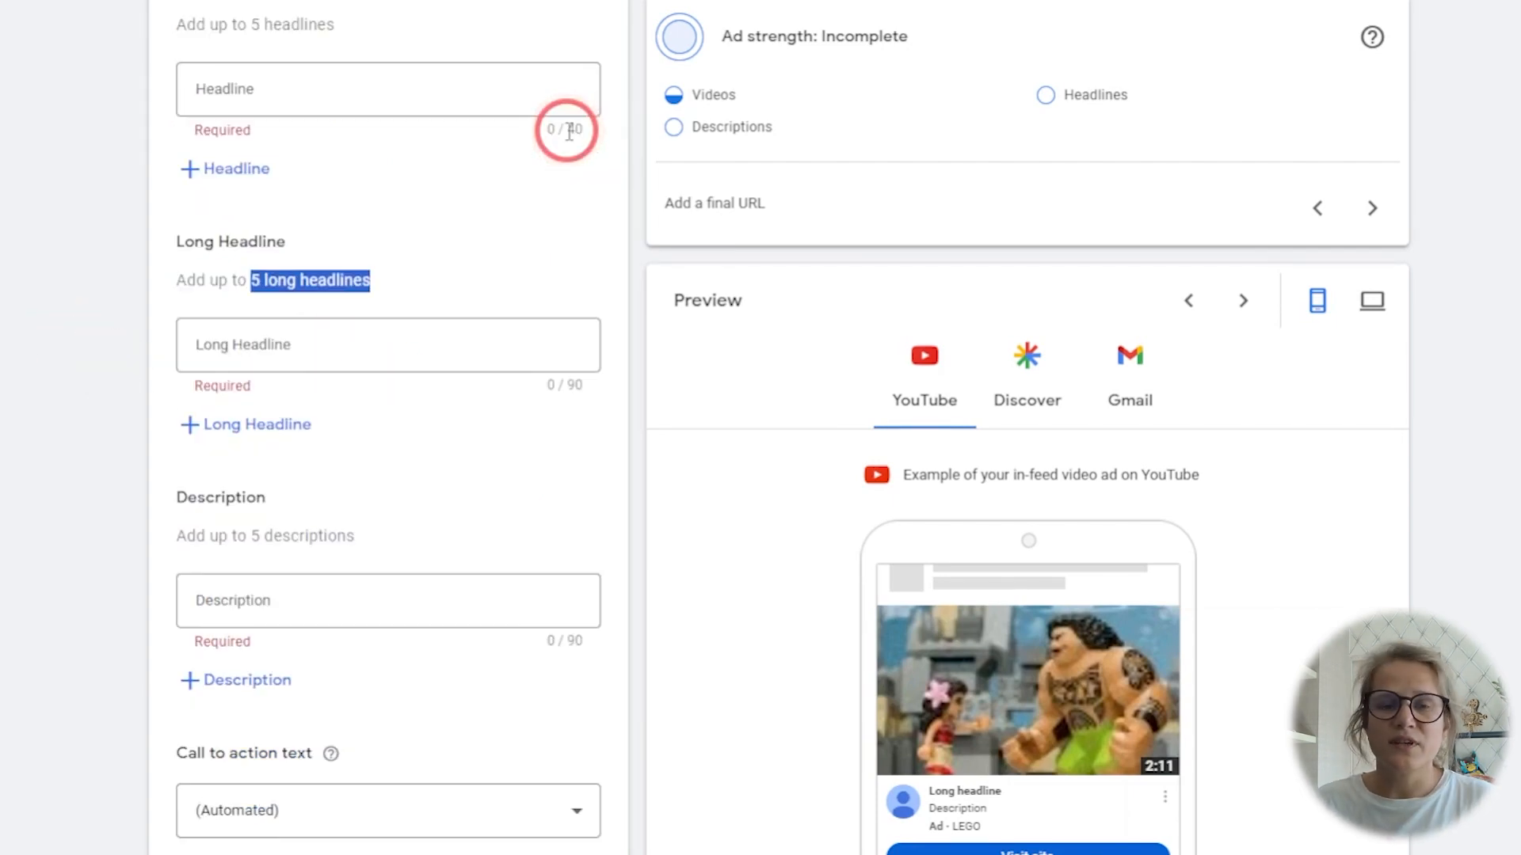
{"action": "left_click", "coordinate": [572, 119]}
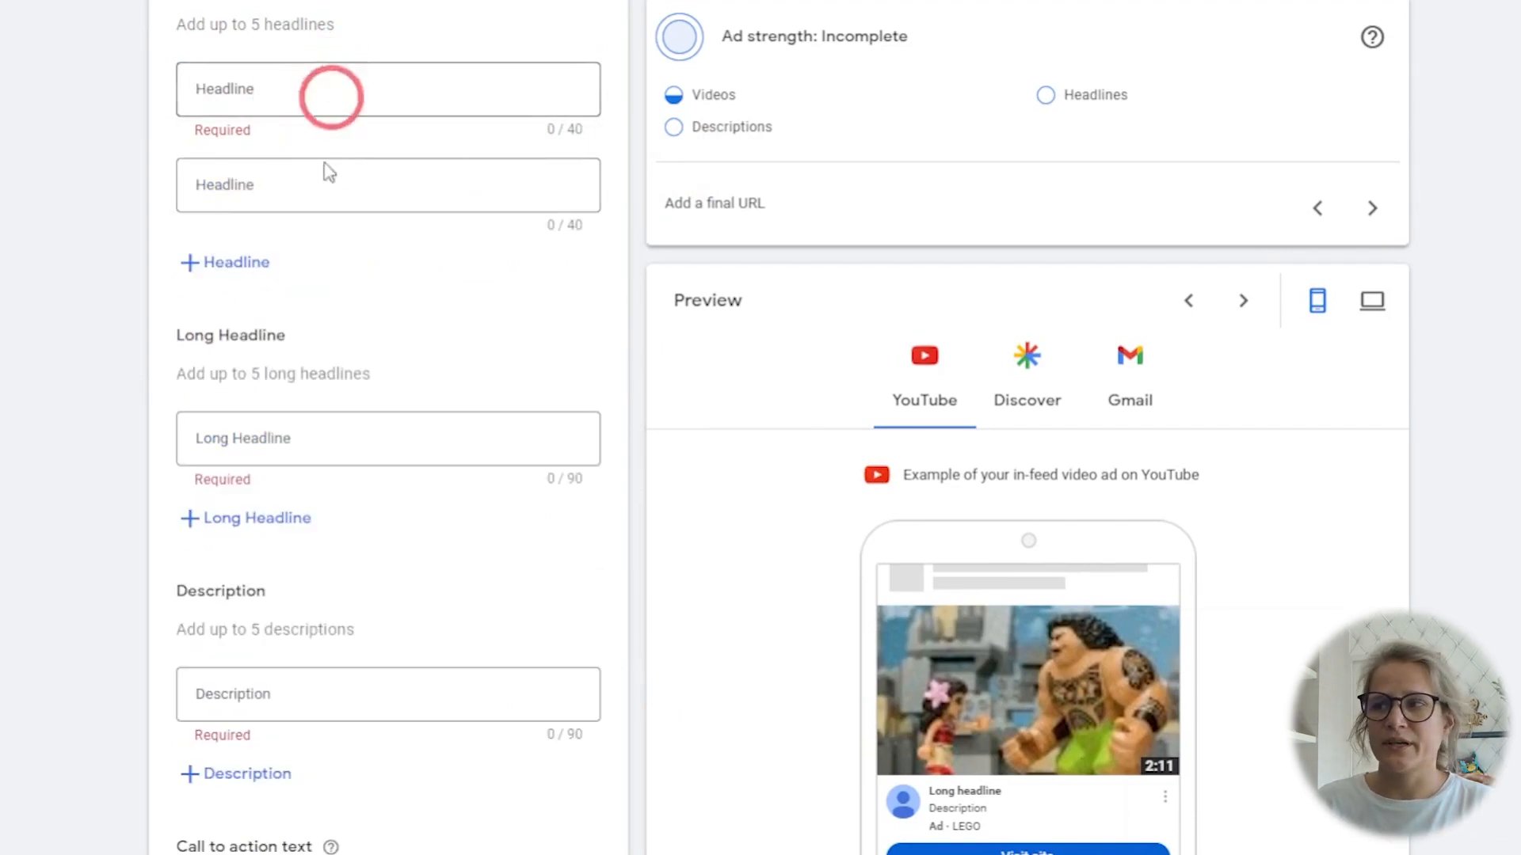
{"action": "left_click", "coordinate": [261, 520]}
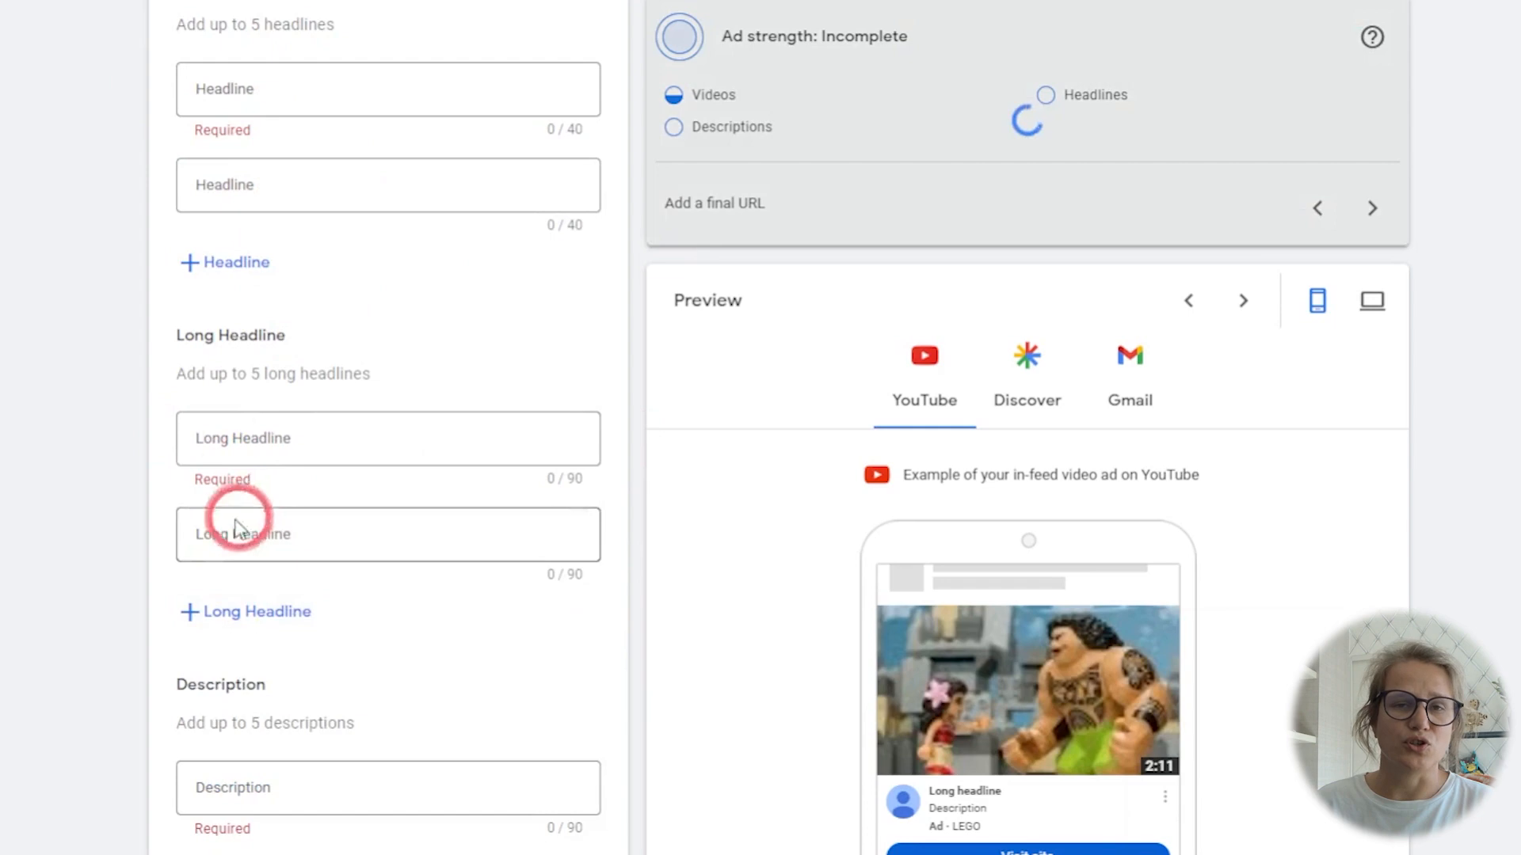
Add a second description field and look through the available call to action texts
{"action": "scroll", "coordinate": [478, 464], "scroll_direction": "down", "scroll_amount": 4}
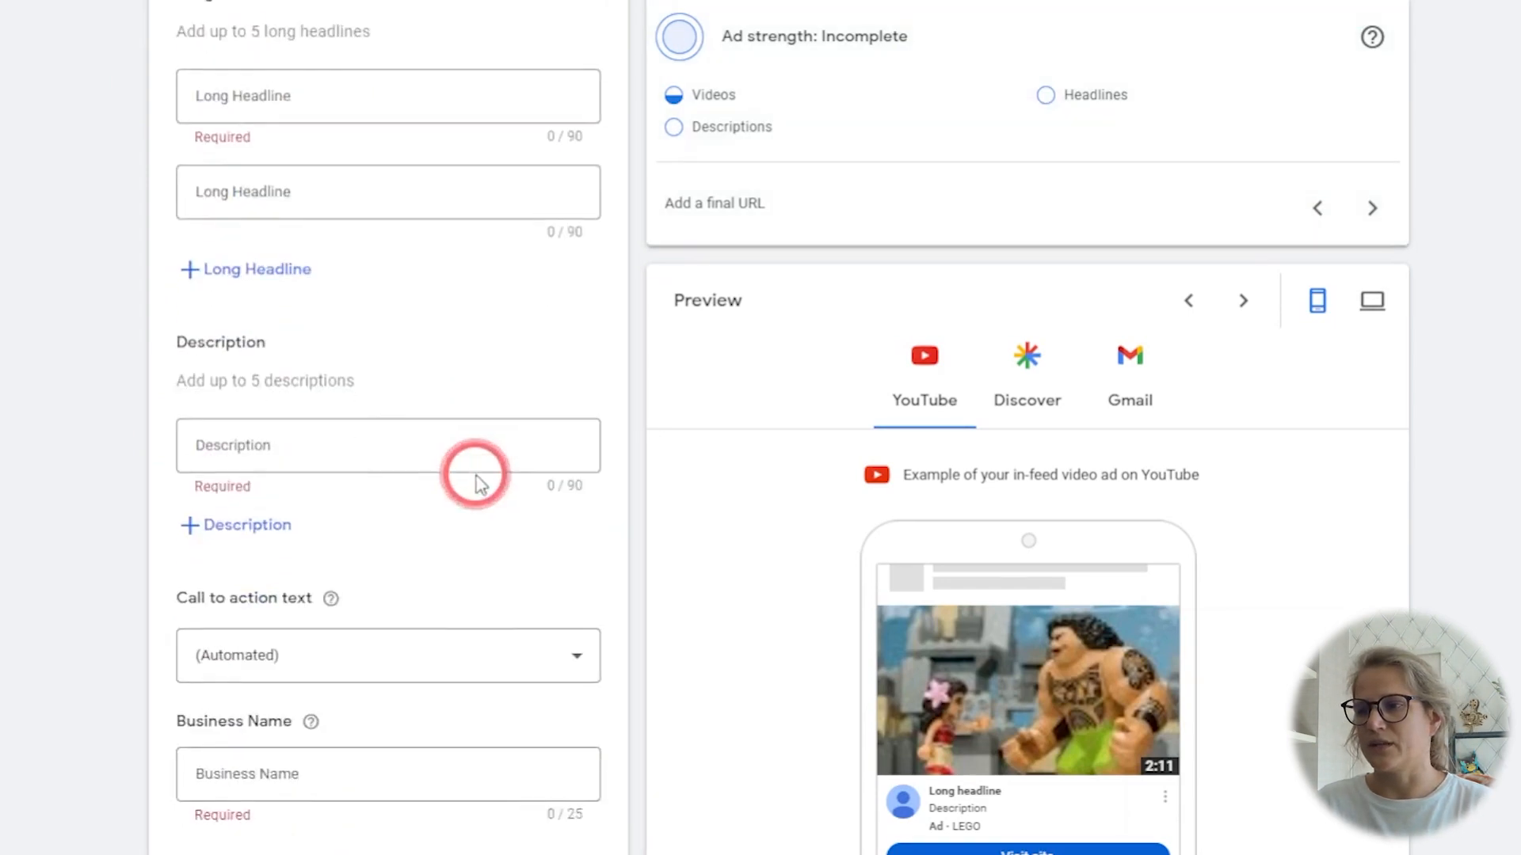
{"action": "left_click", "coordinate": [264, 526]}
{"action": "scroll", "coordinate": [519, 527], "scroll_direction": "down", "scroll_amount": 6}
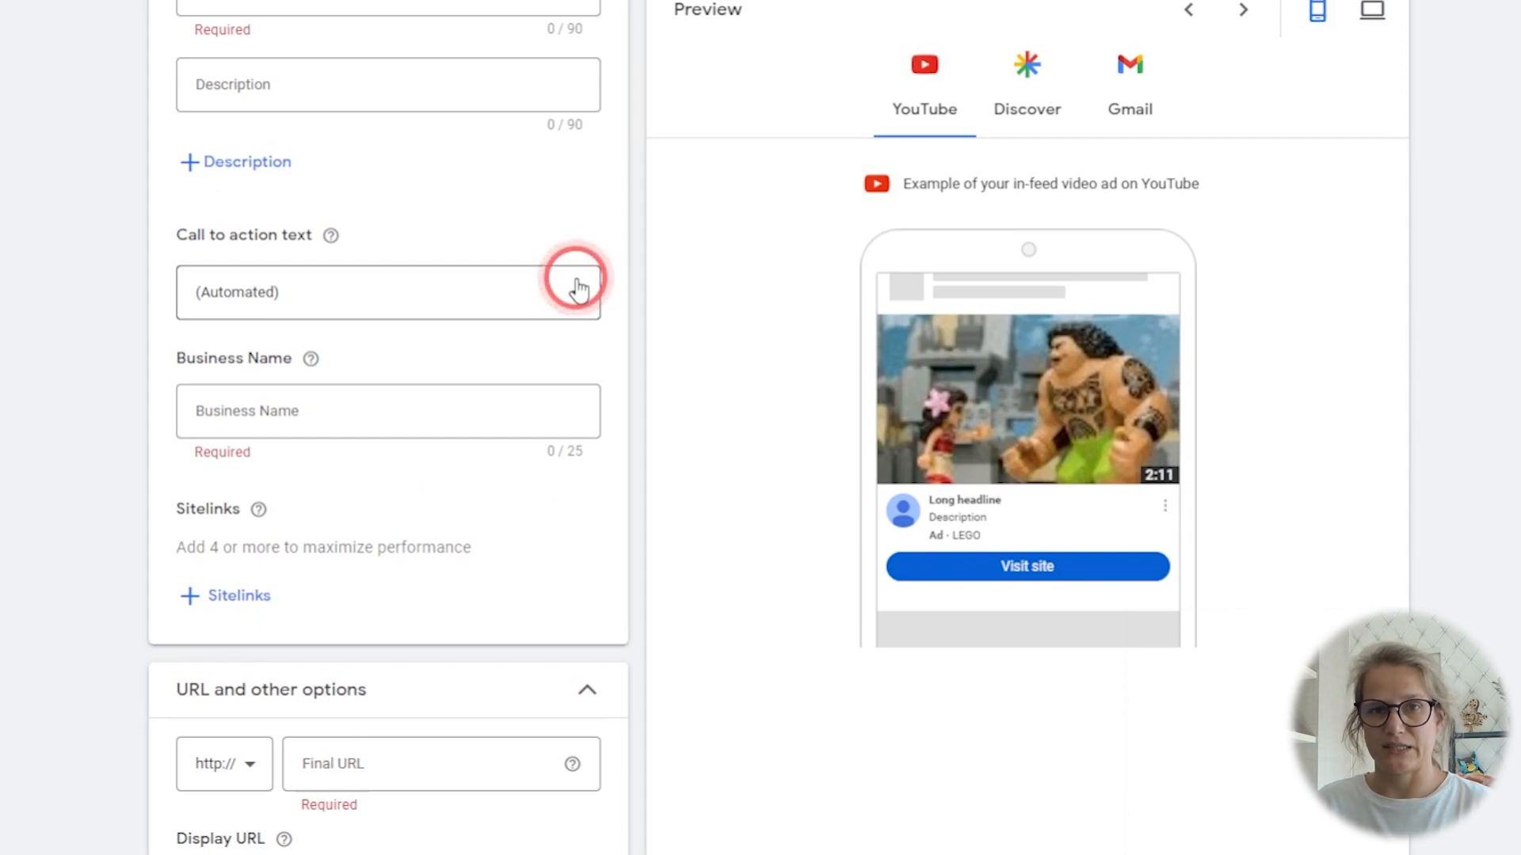
{"action": "left_click", "coordinate": [579, 291]}
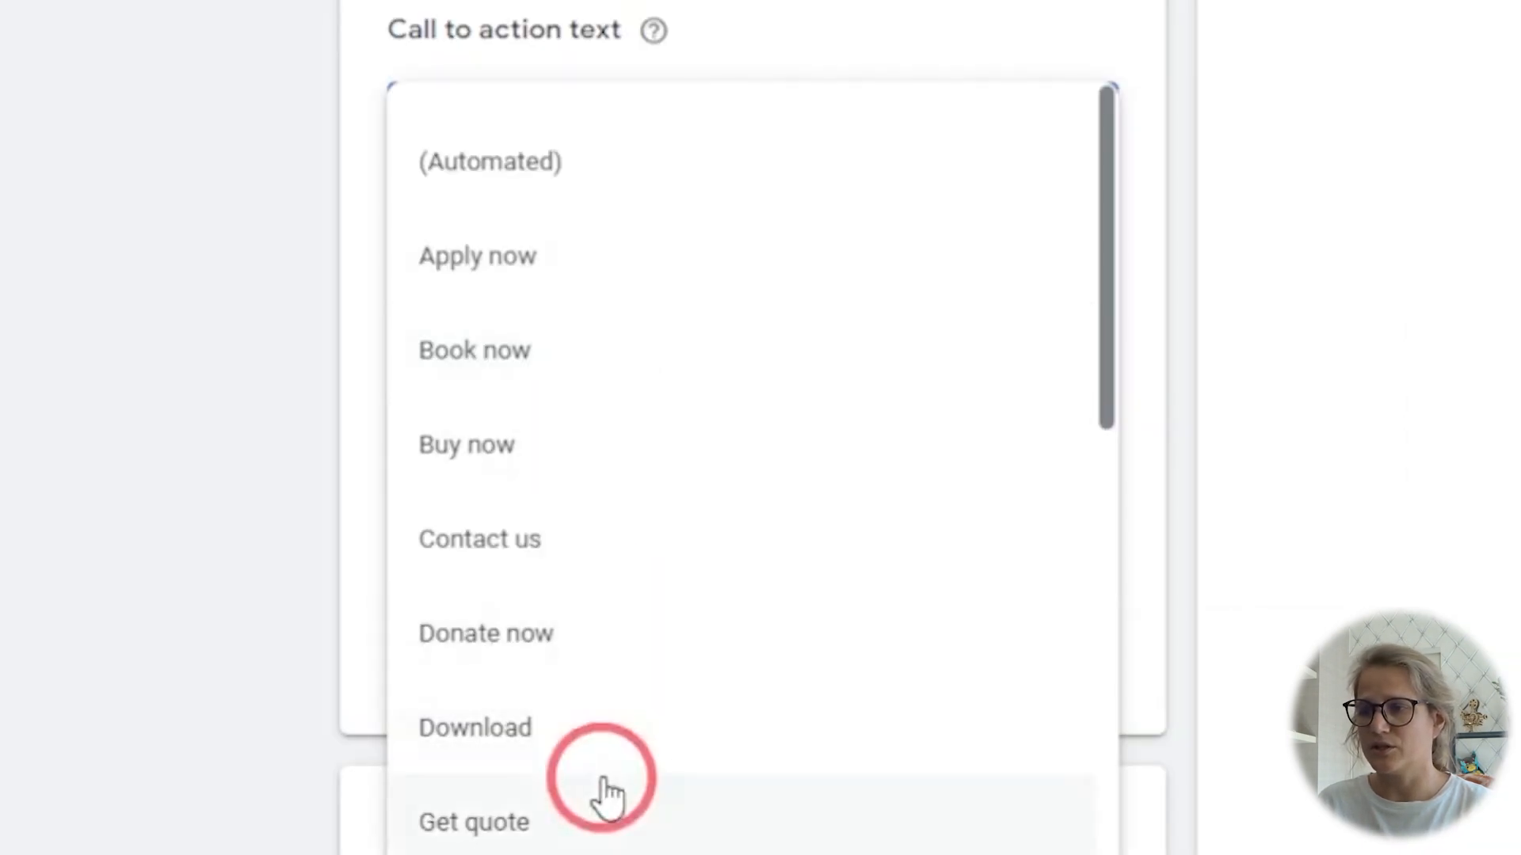
{"action": "scroll", "coordinate": [702, 721], "scroll_direction": "down", "scroll_amount": 5}
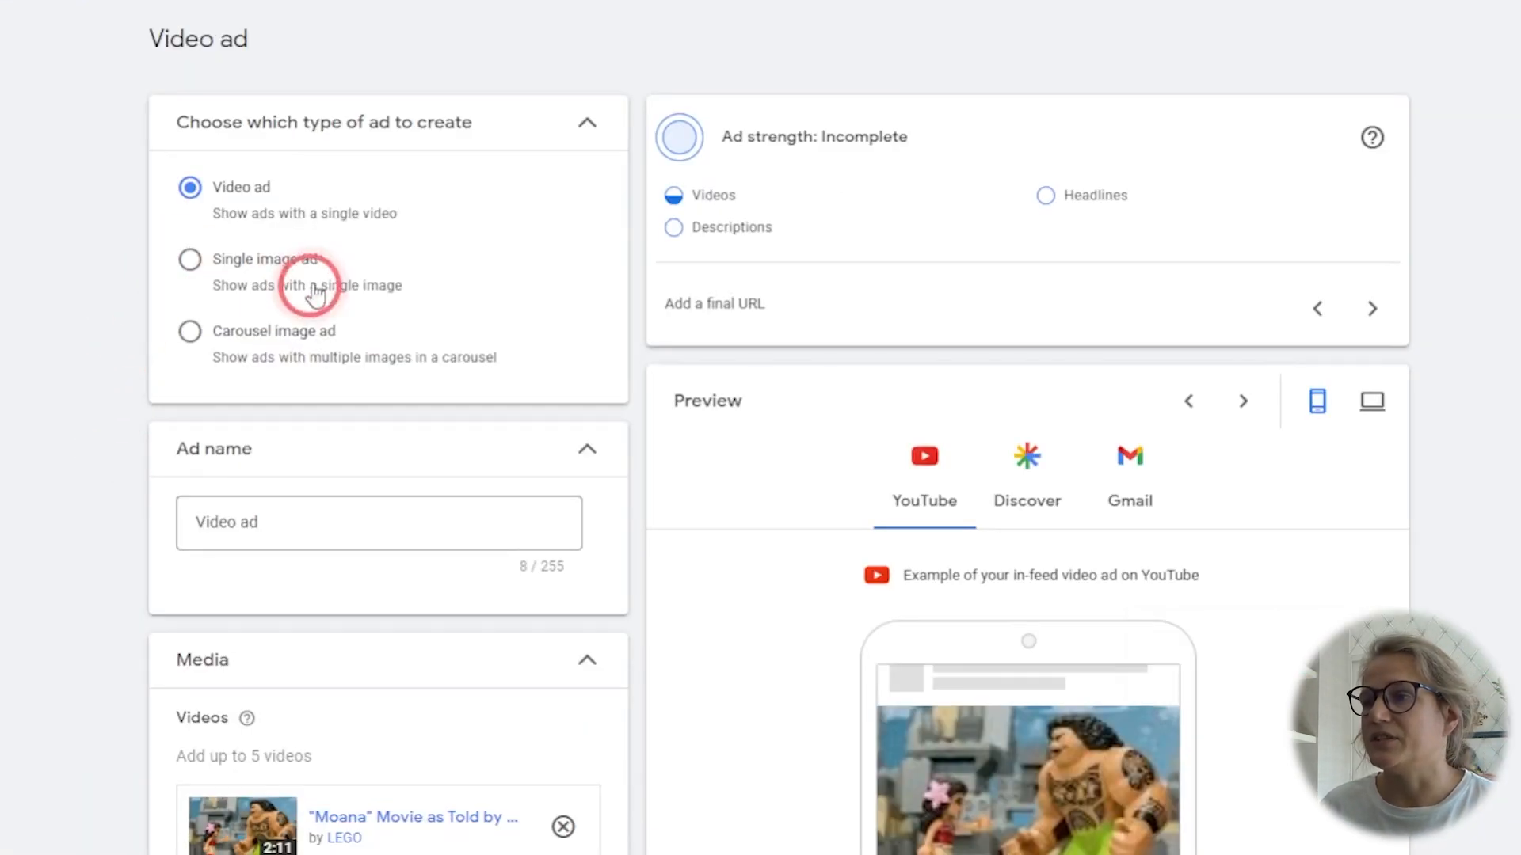
Switch the ad type to Single image ad, add the LEGO London skyline image, and review the ad's media and text fields
{"action": "left_click", "coordinate": [190, 261]}
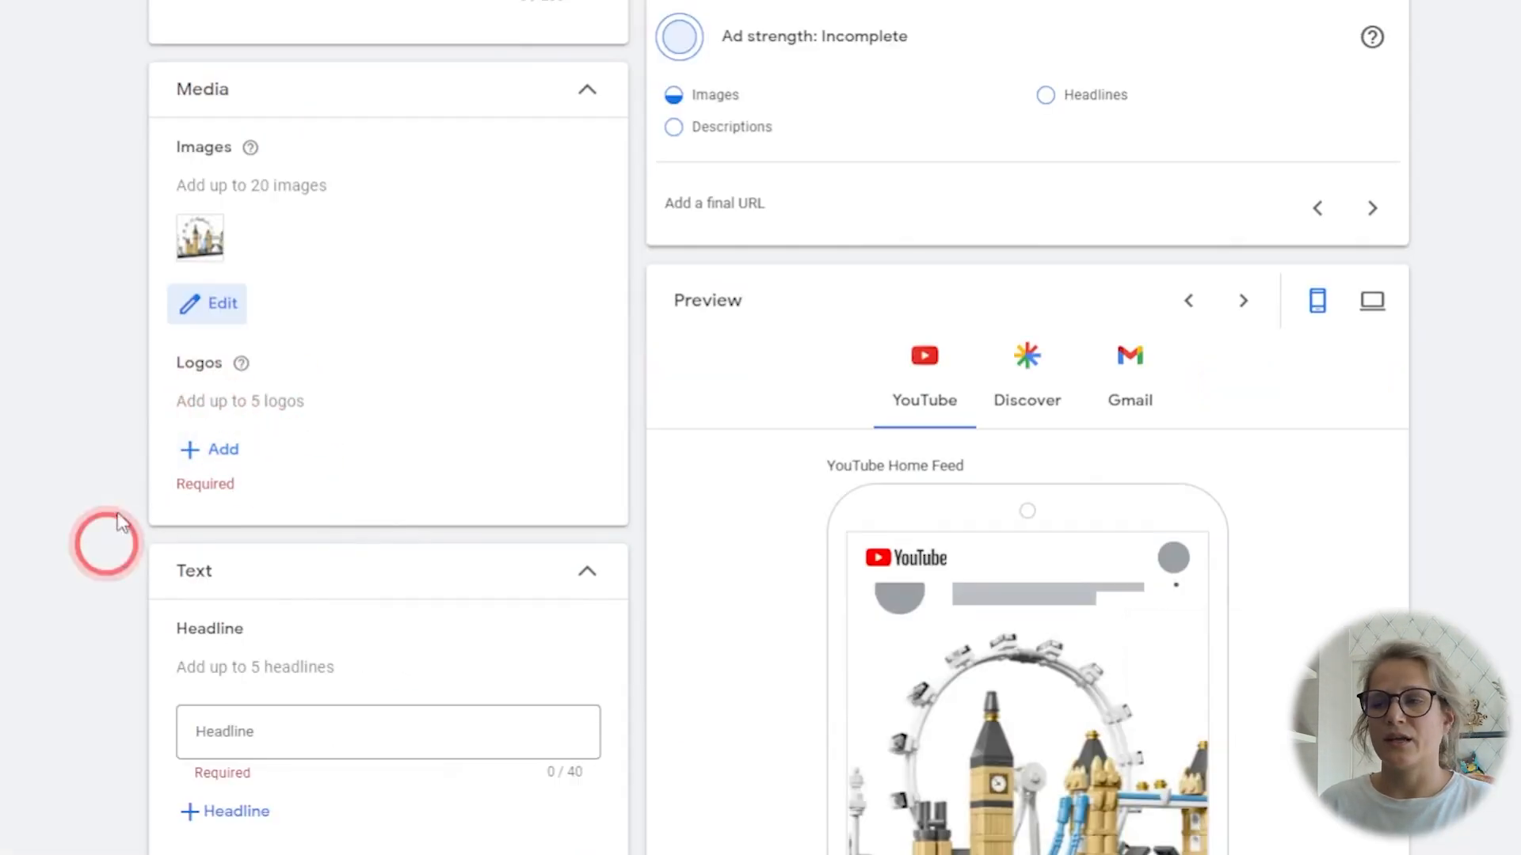
{"action": "scroll", "coordinate": [141, 473], "scroll_direction": "down", "scroll_amount": 1}
{"action": "scroll", "coordinate": [138, 468], "scroll_direction": "down", "scroll_amount": 5}
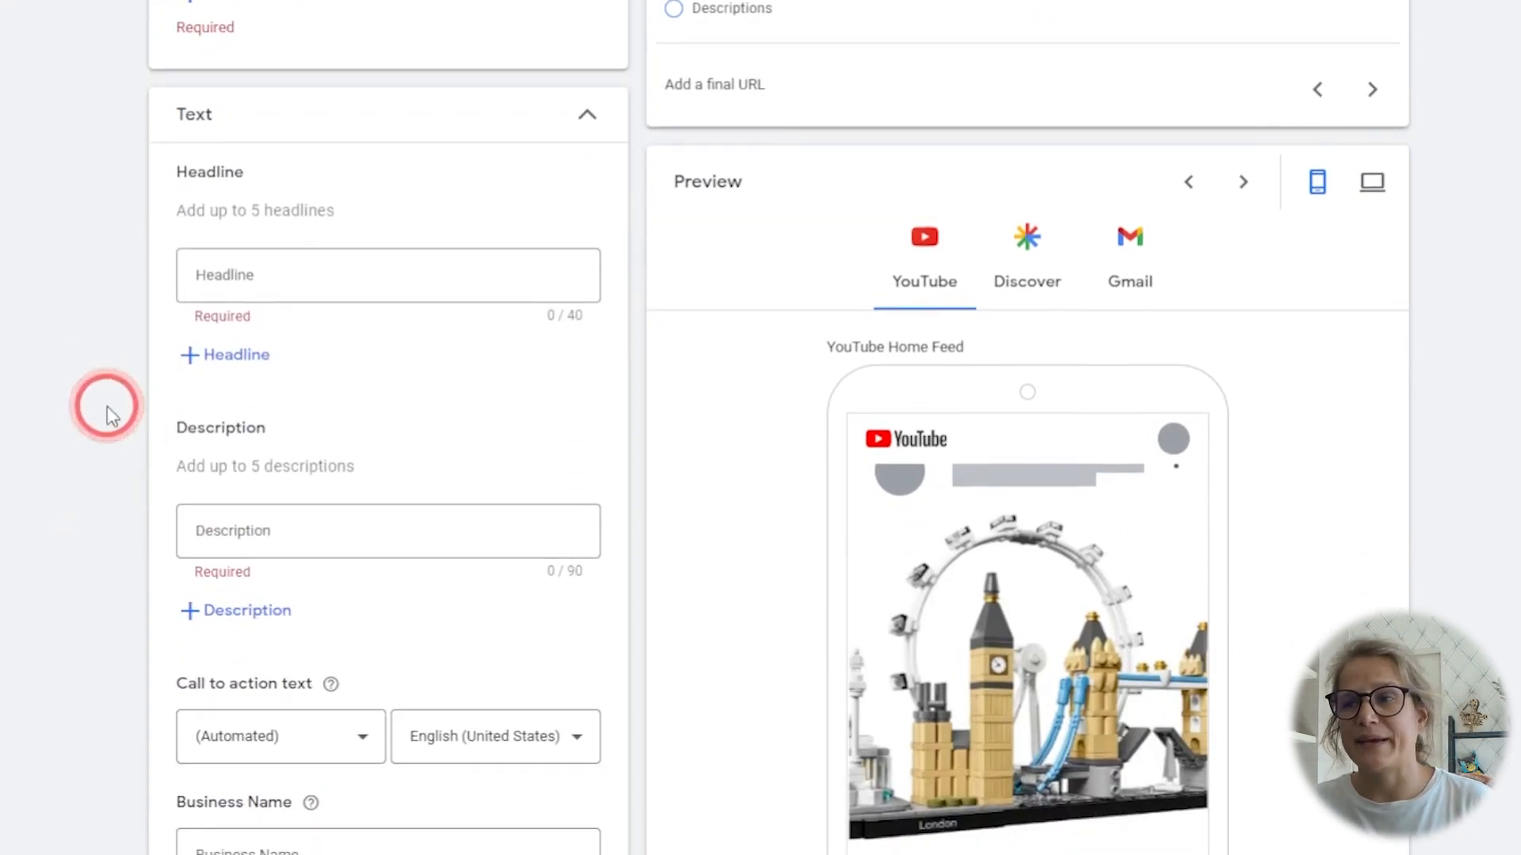
{"action": "scroll", "coordinate": [119, 468], "scroll_direction": "up", "scroll_amount": 11}
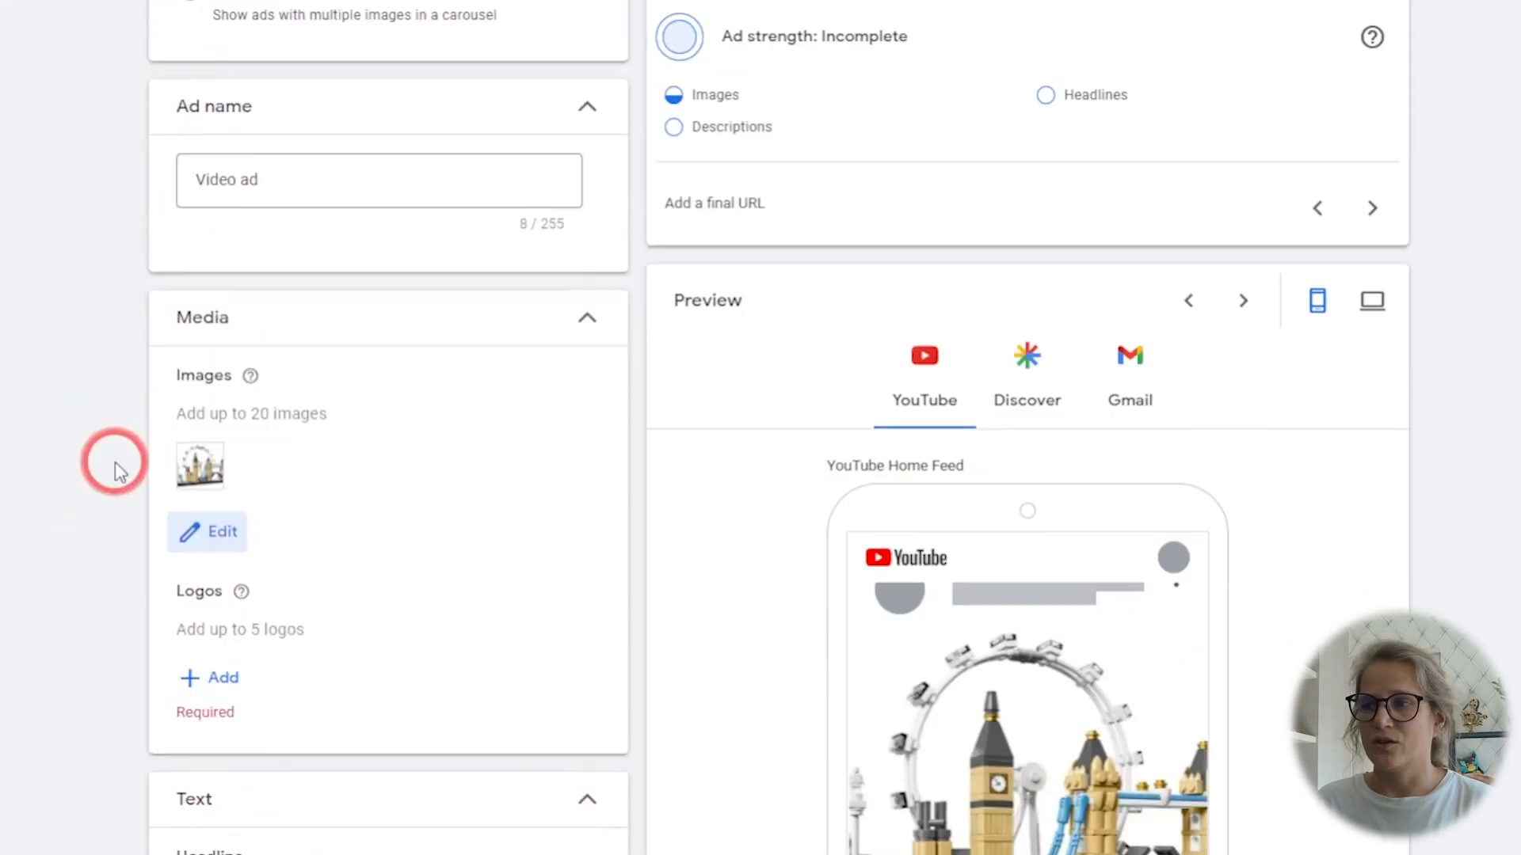
{"action": "scroll", "coordinate": [118, 470], "scroll_direction": "up", "scroll_amount": 1}
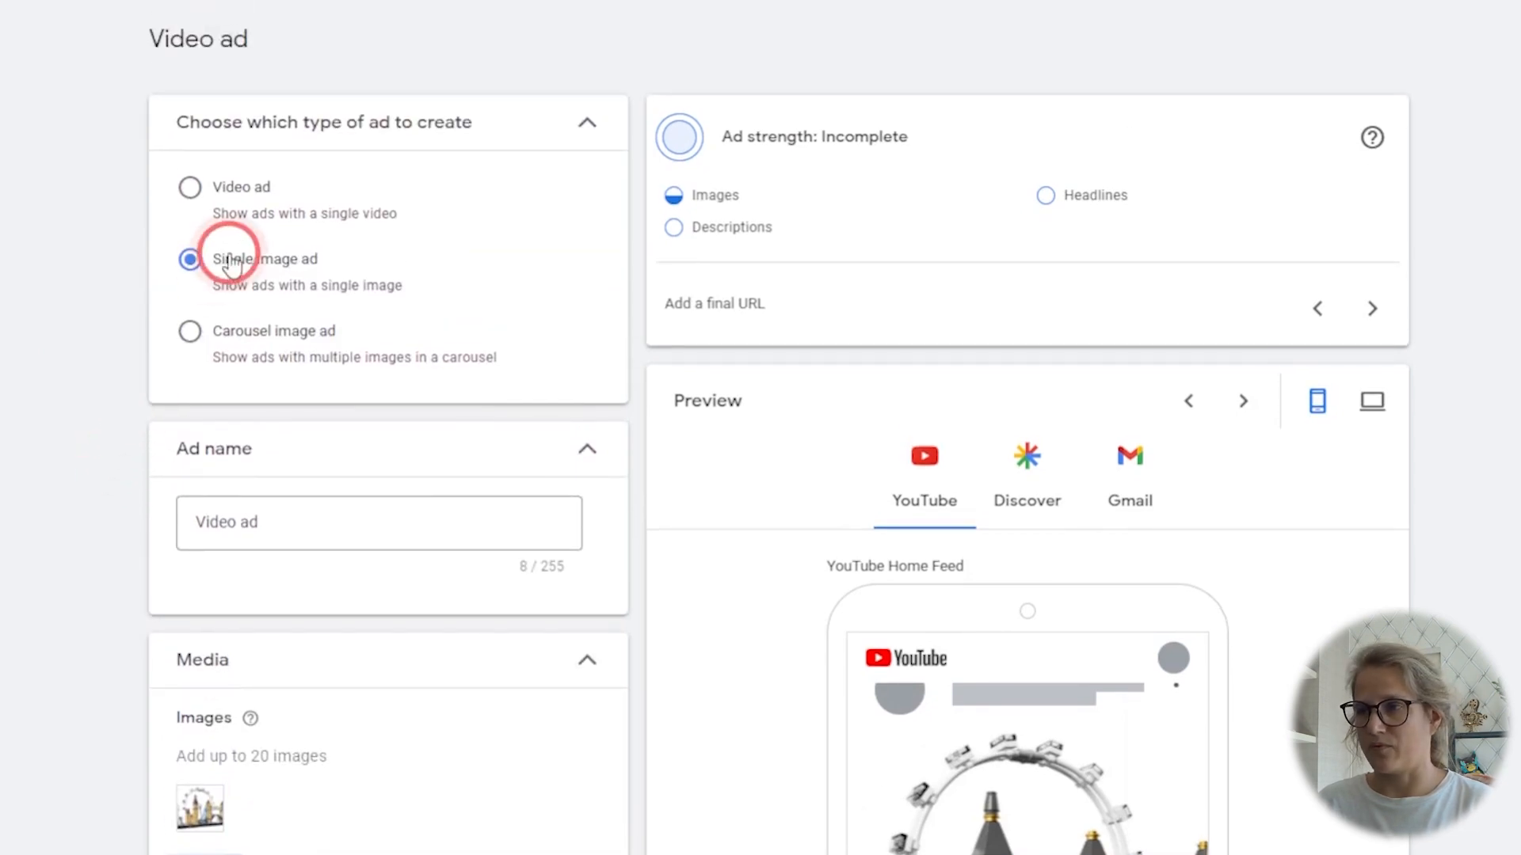
{"action": "scroll", "coordinate": [64, 519], "scroll_direction": "down", "scroll_amount": 5}
{"action": "scroll", "coordinate": [63, 522], "scroll_direction": "down", "scroll_amount": 9}
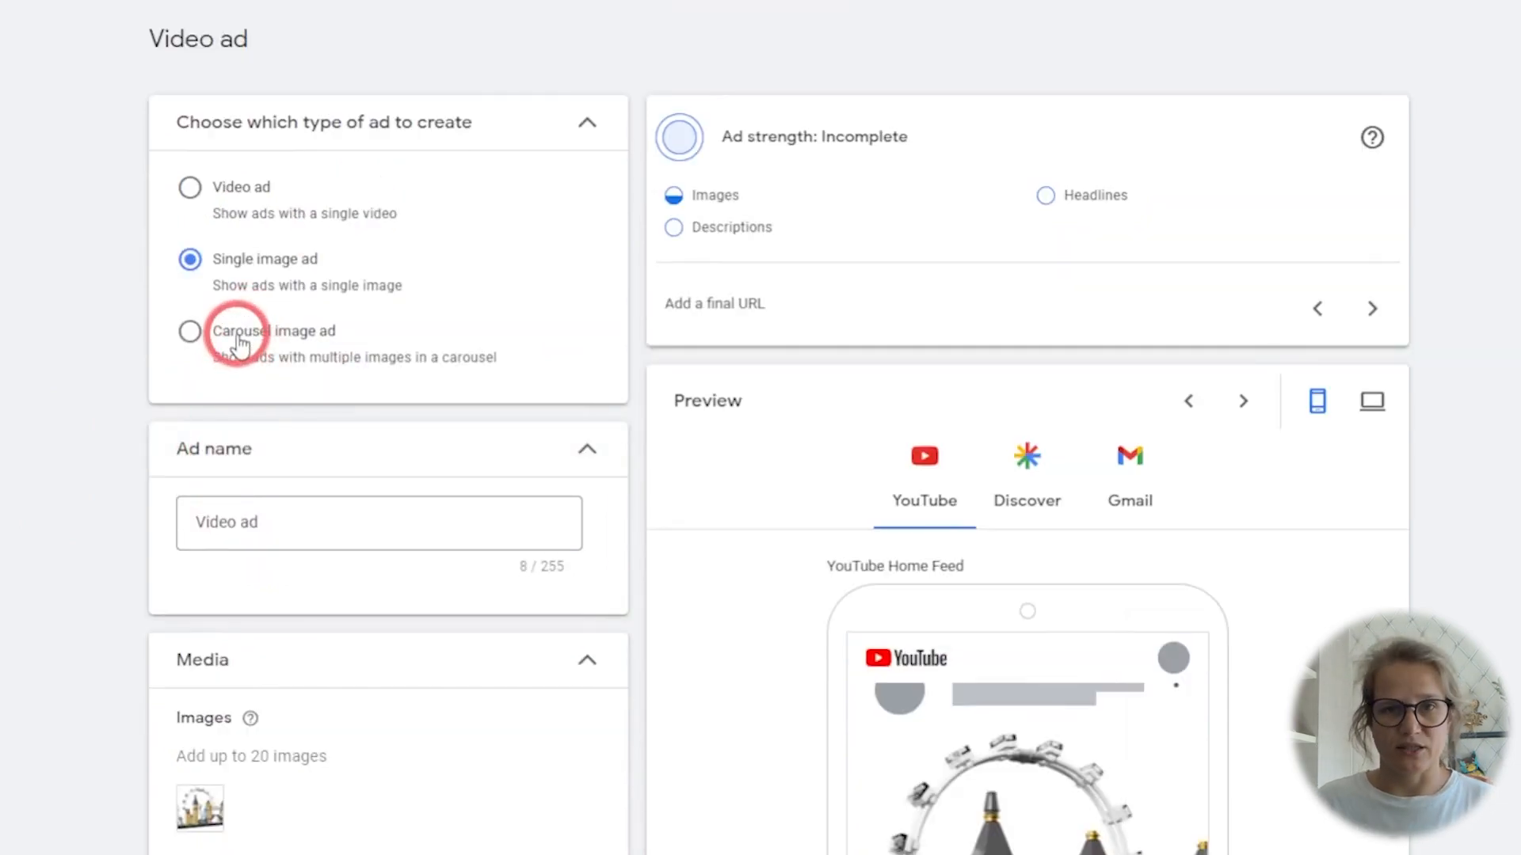
Change the ad to a carousel named "Carousel image ad" and start a card, checking its image requirements
{"action": "left_click", "coordinate": [238, 342]}
{"action": "scroll", "coordinate": [229, 396], "scroll_direction": "down", "scroll_amount": 4}
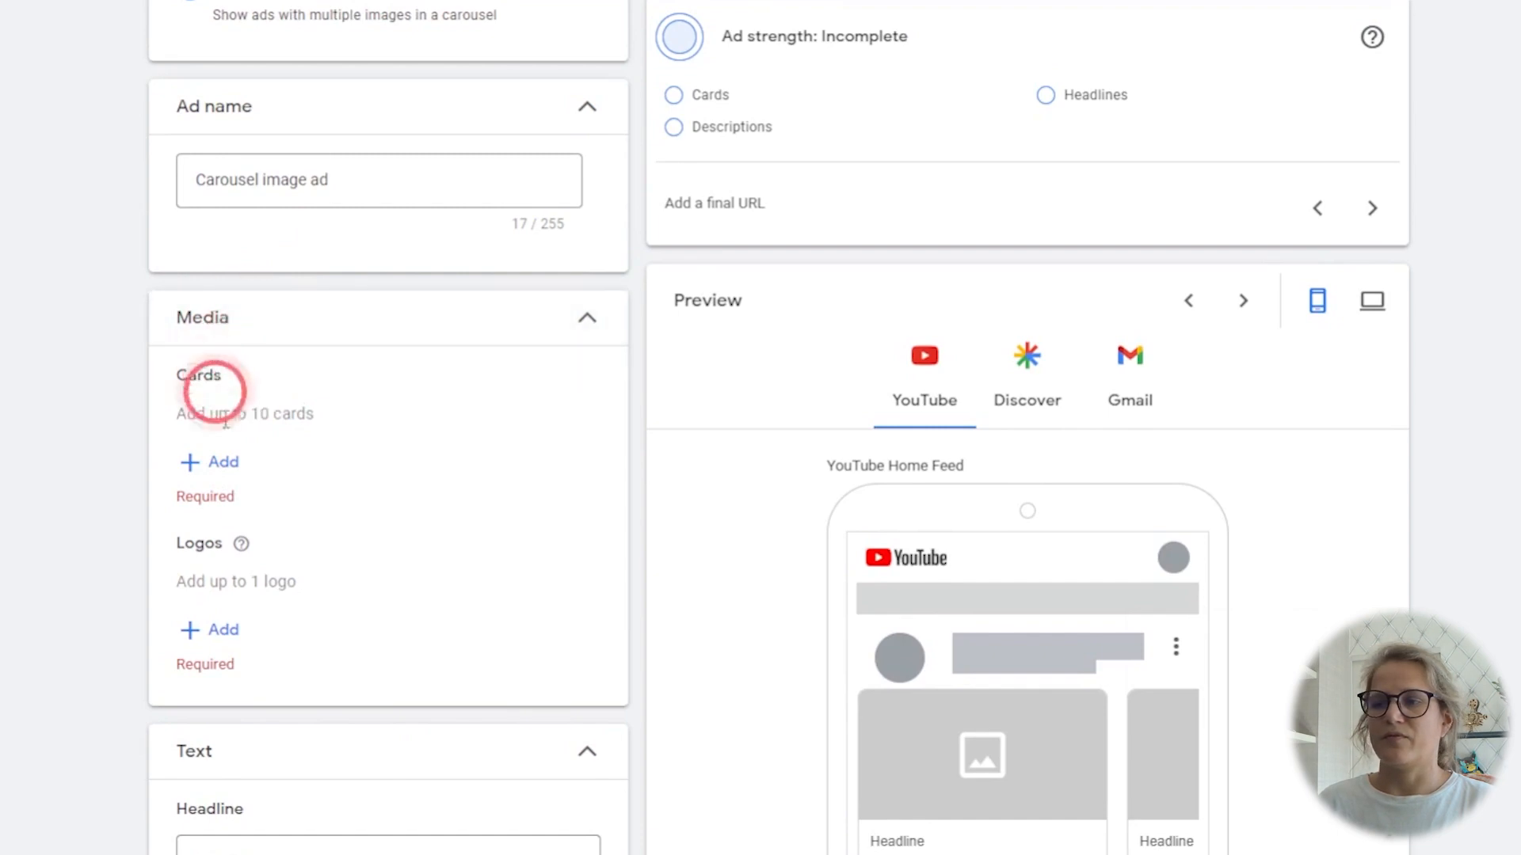
{"action": "left_click", "coordinate": [216, 464]}
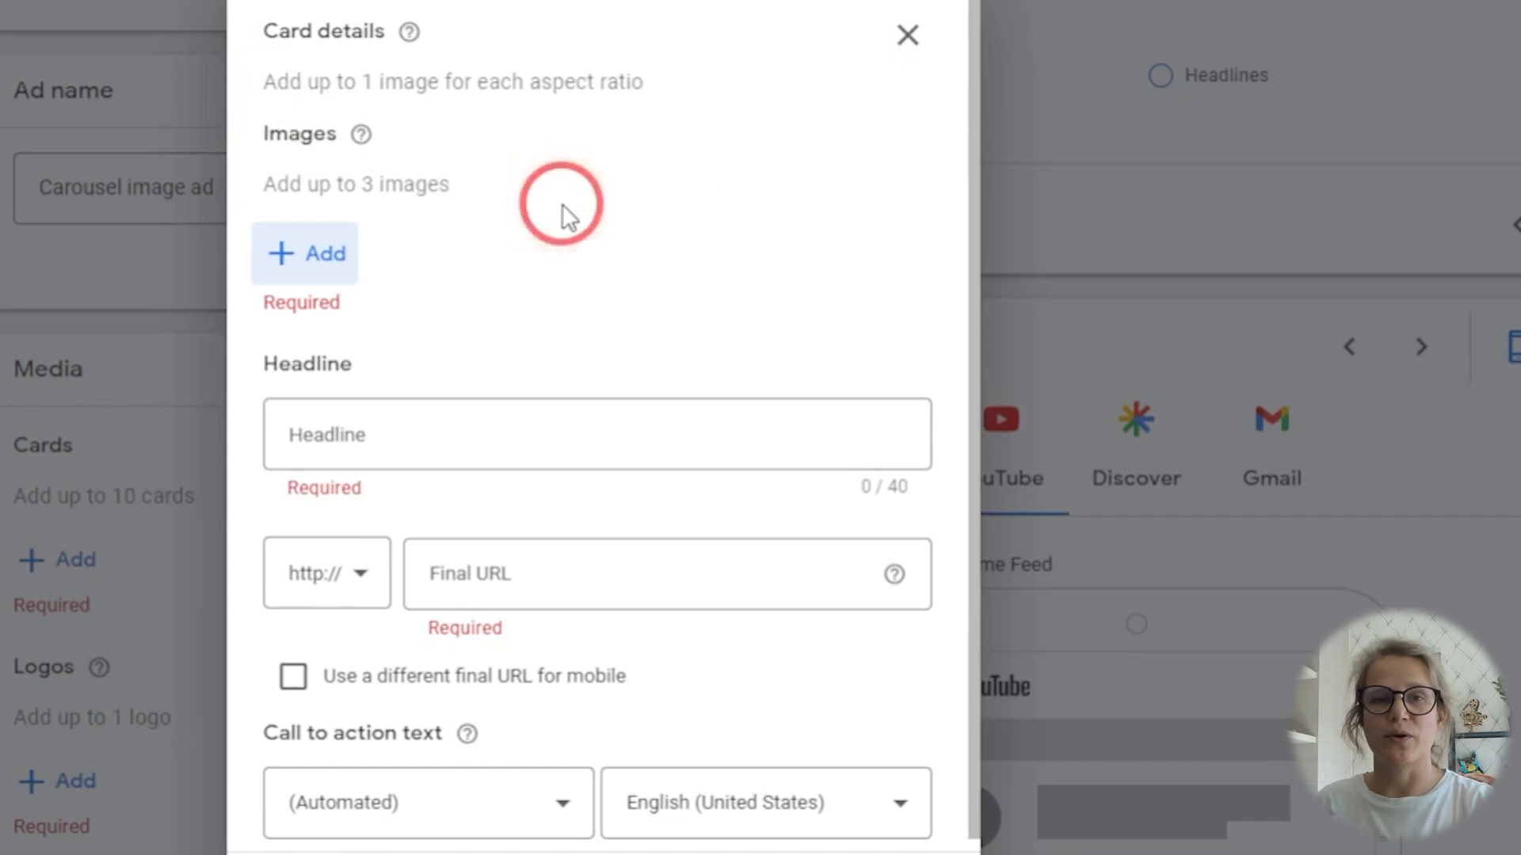
{"action": "mouse_move", "coordinate": [409, 40]}
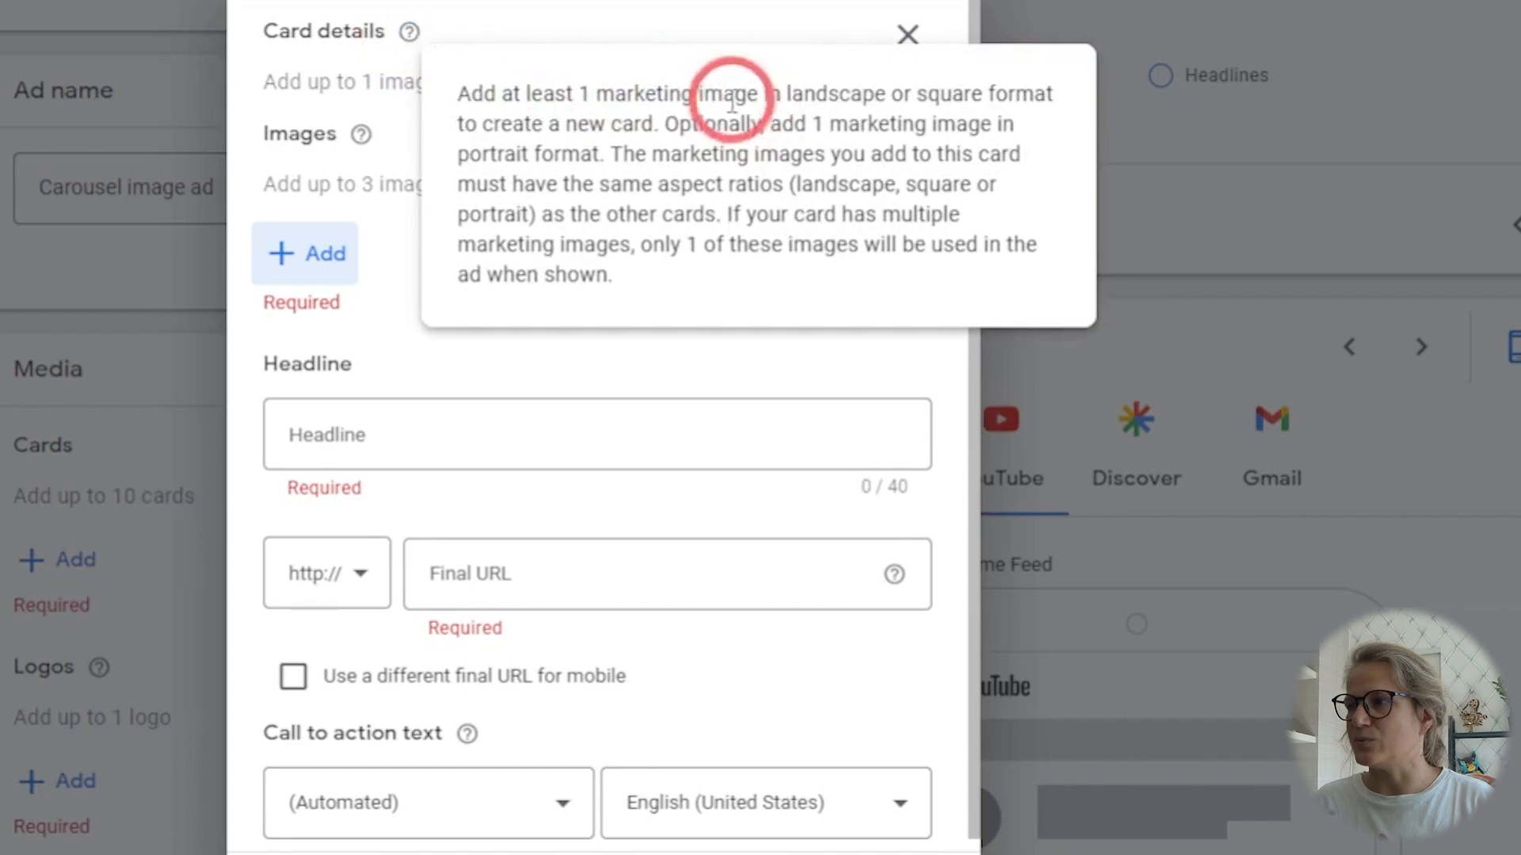
{"action": "left_click_drag", "start_coordinate": [723, 95], "coordinate": [1029, 116]}
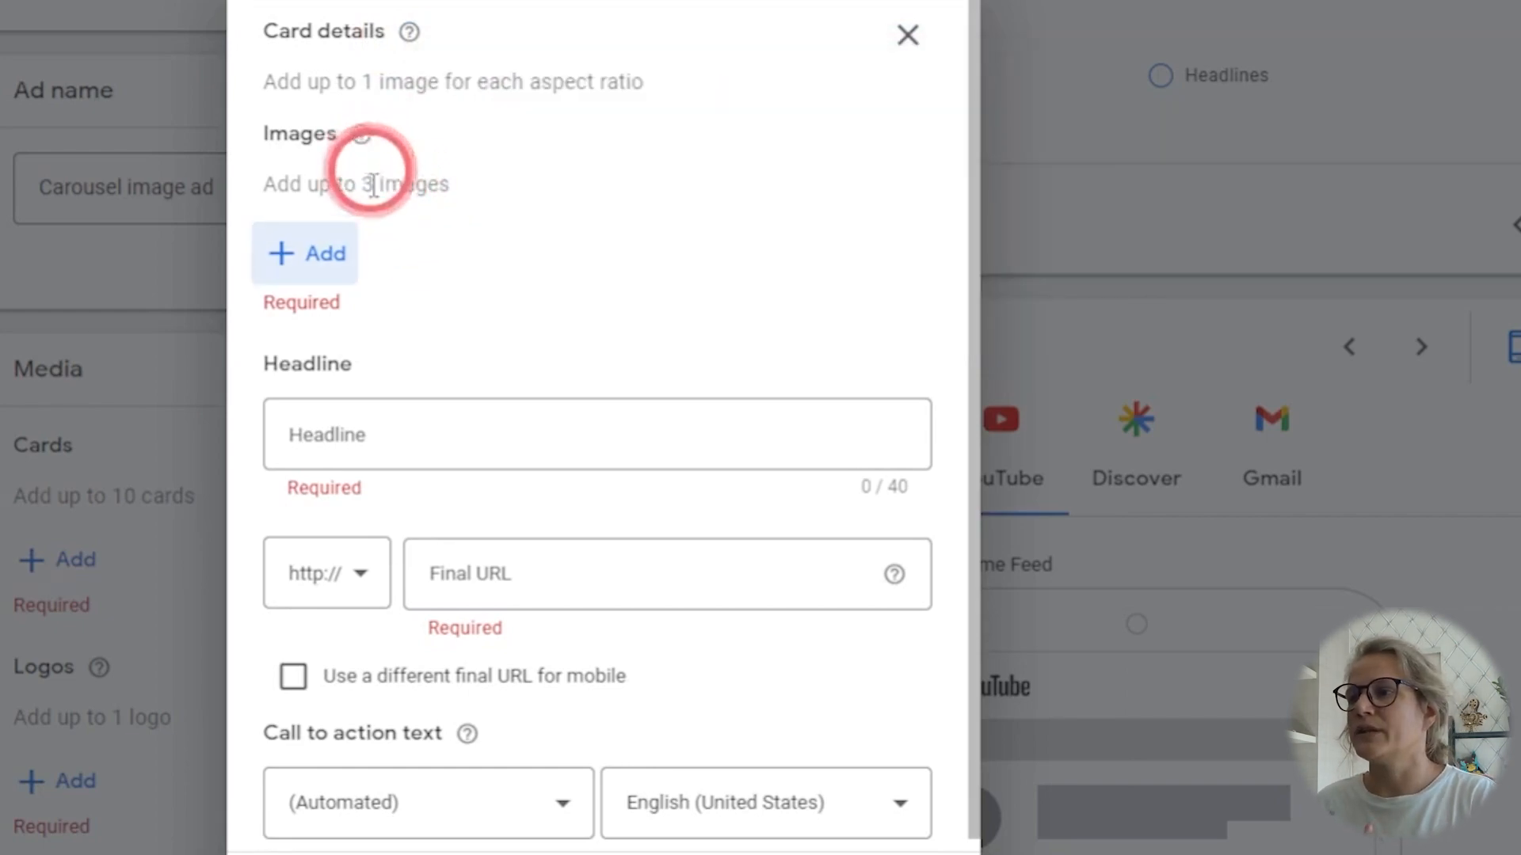
{"action": "left_click", "coordinate": [908, 35]}
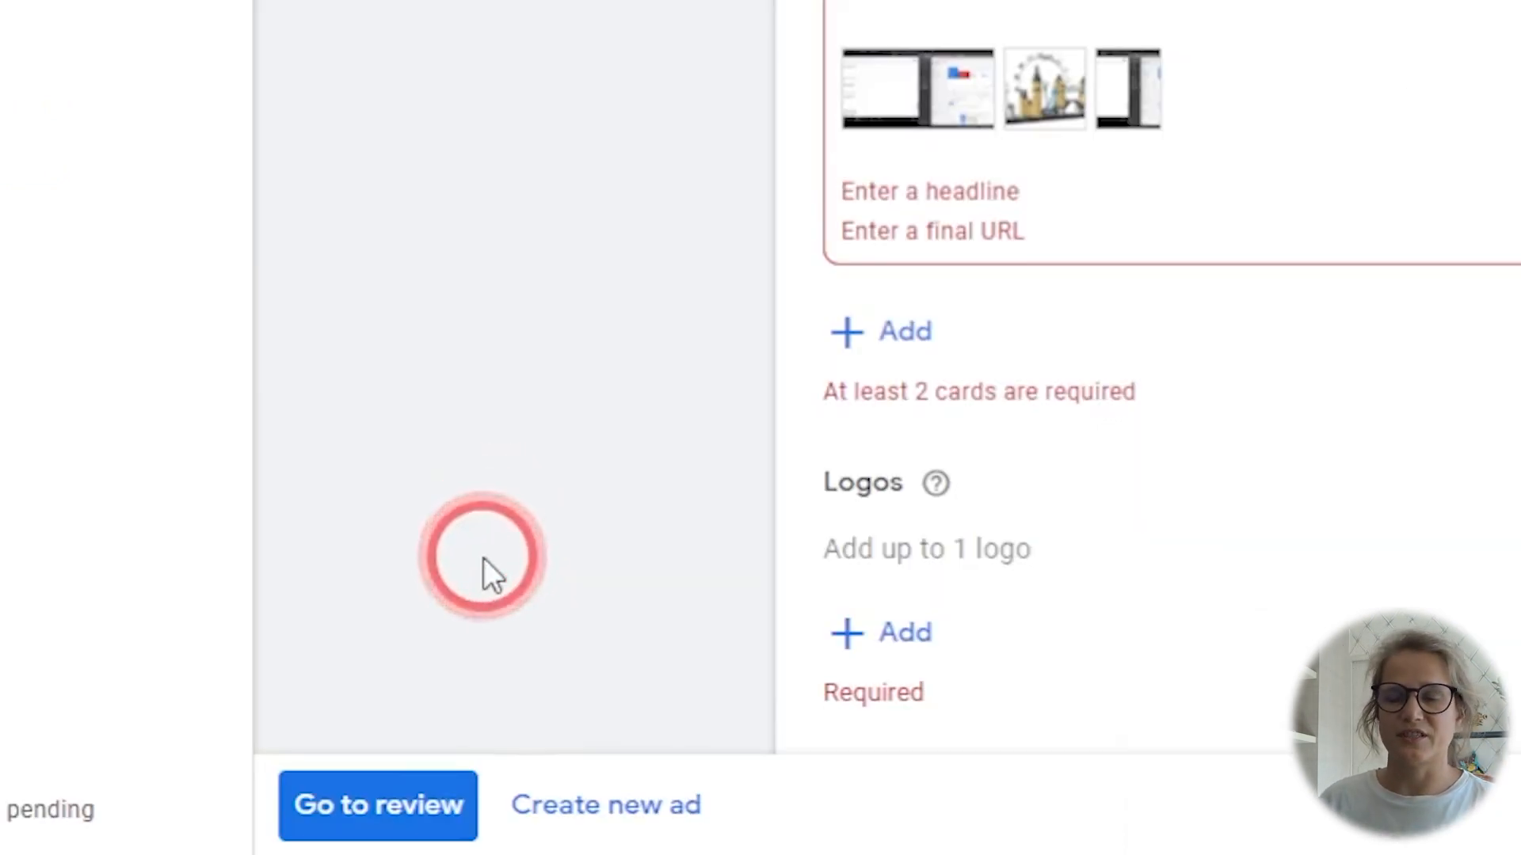
Continue to the campaign review and expand the details of Ad group 1
{"action": "left_click", "coordinate": [399, 812]}
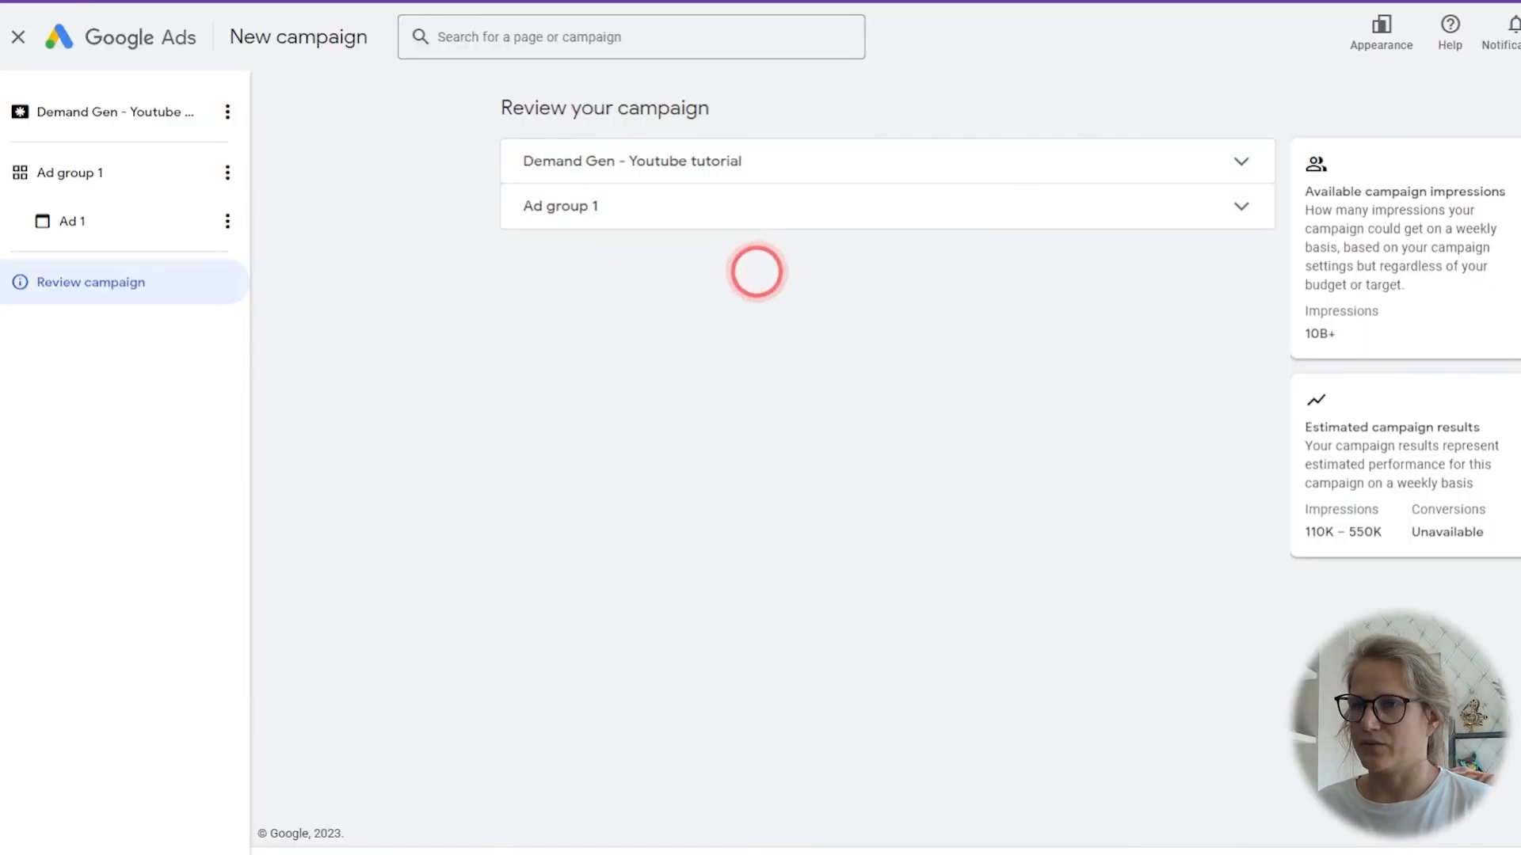
{"action": "left_click", "coordinate": [796, 206]}
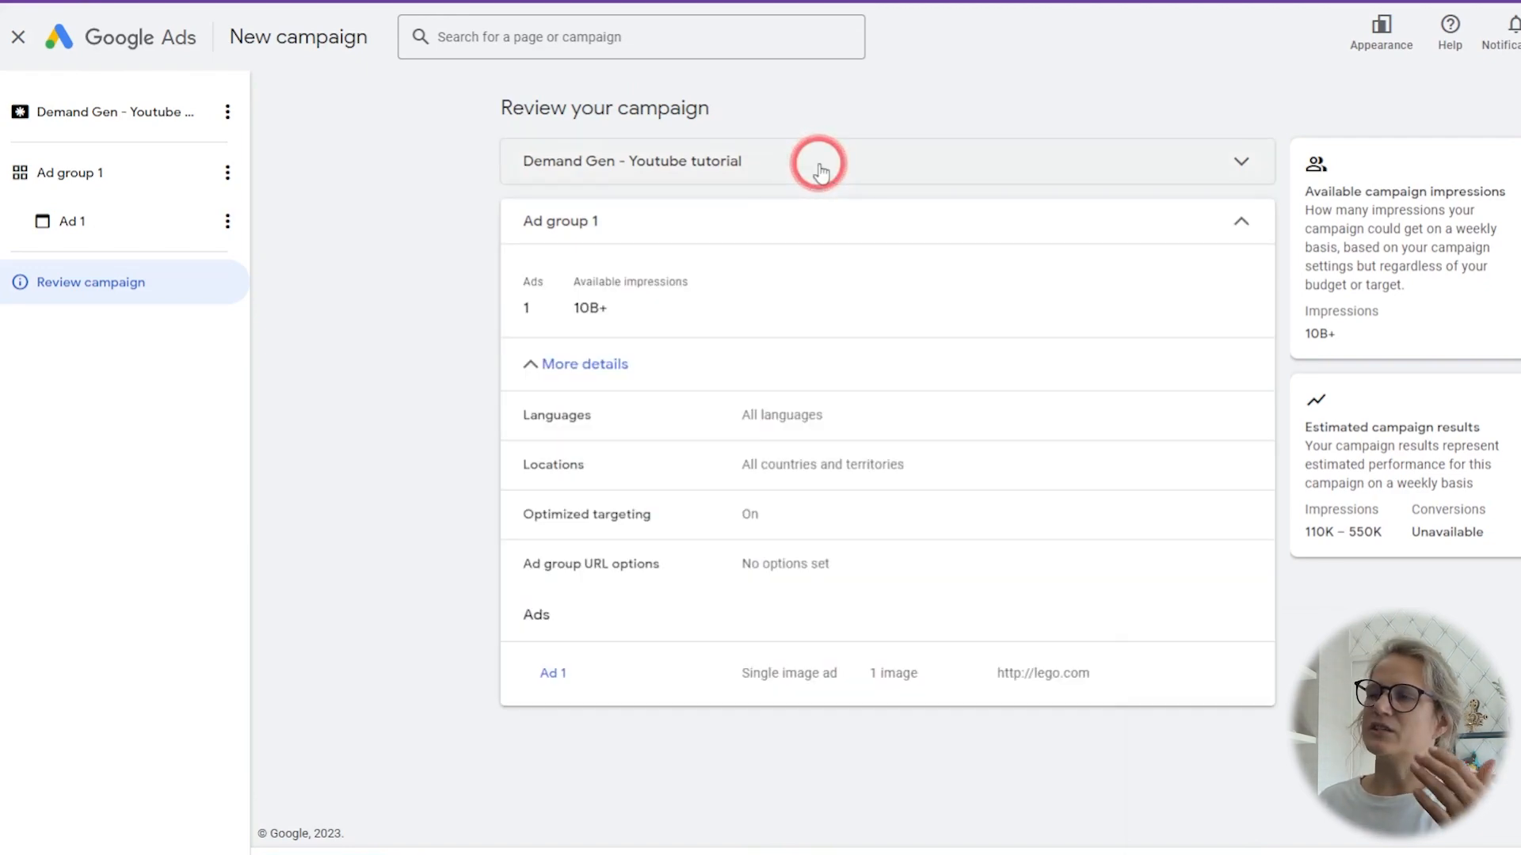